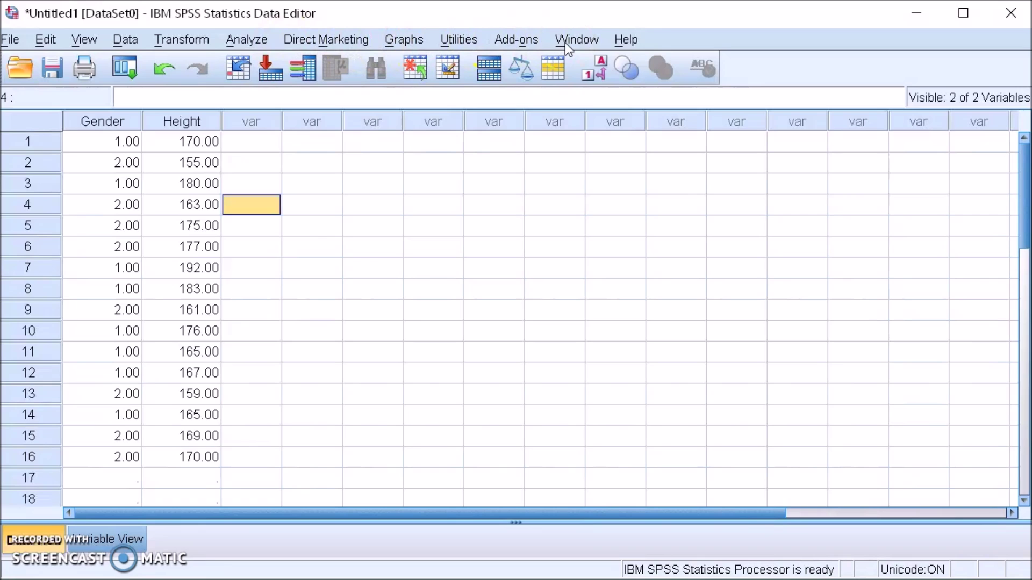
pyautogui.click(11, 42)
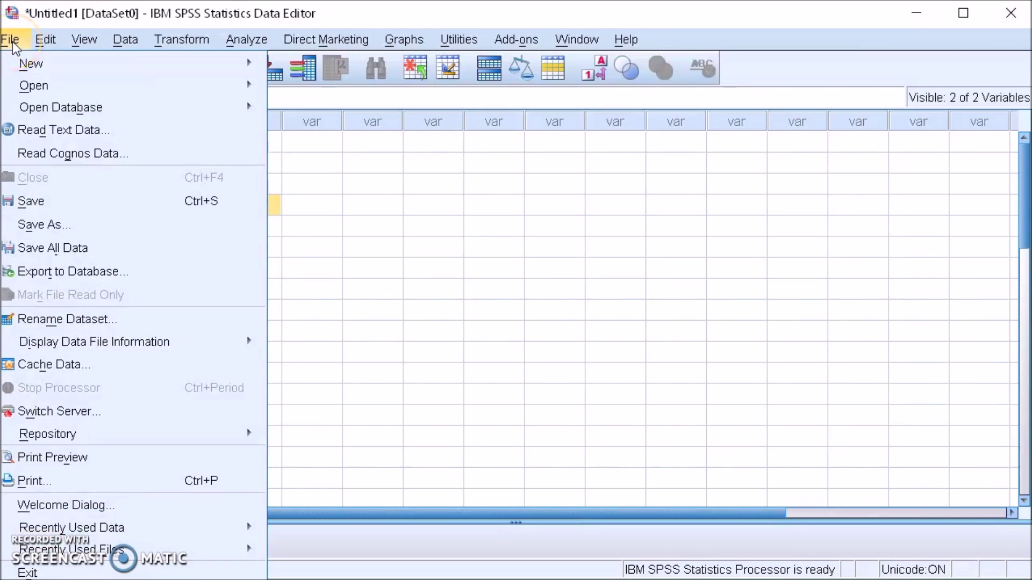
pyautogui.moveTo(44, 40)
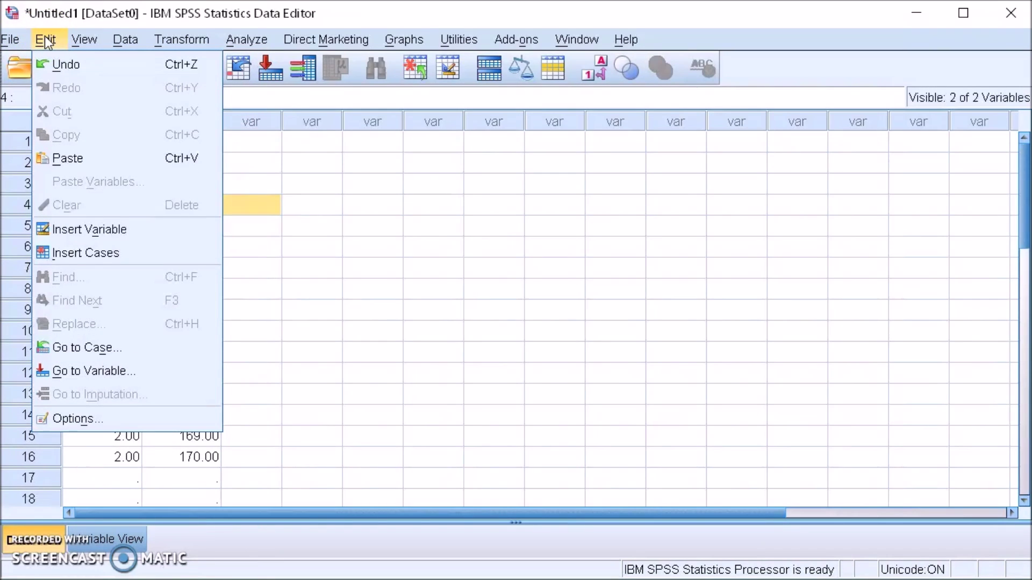
pyautogui.click(290, 44)
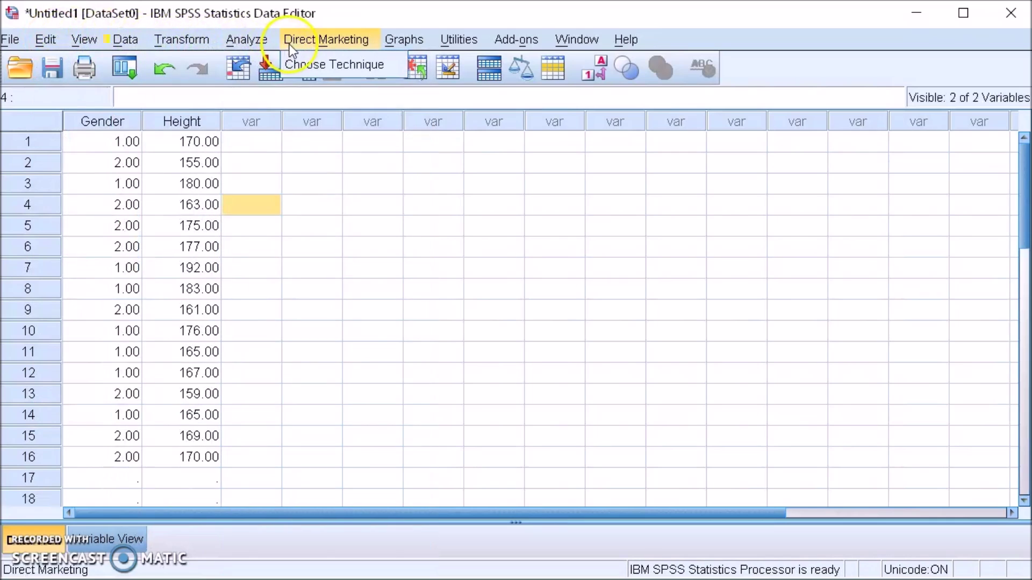
pyautogui.moveTo(254, 45)
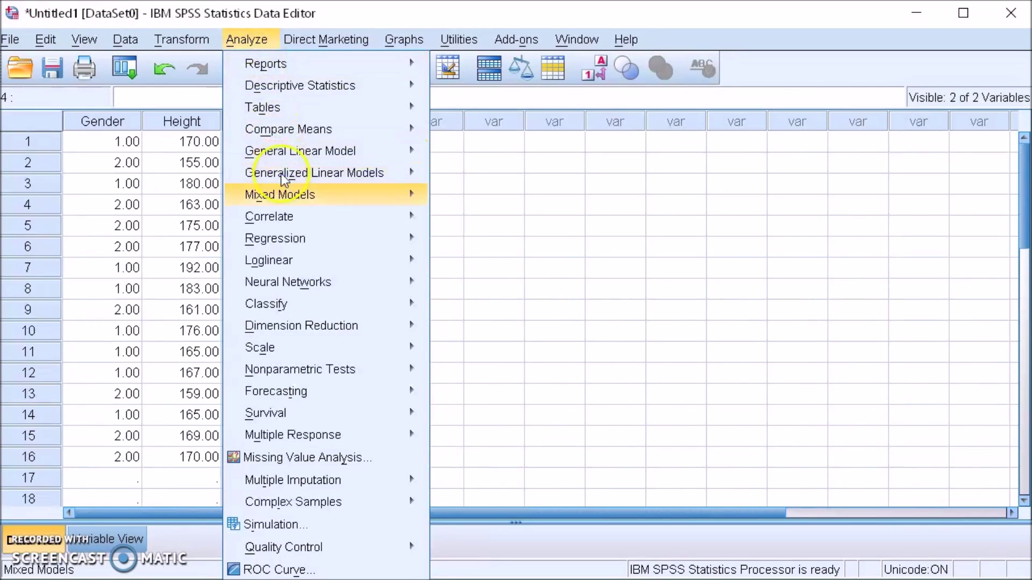
pyautogui.click(287, 304)
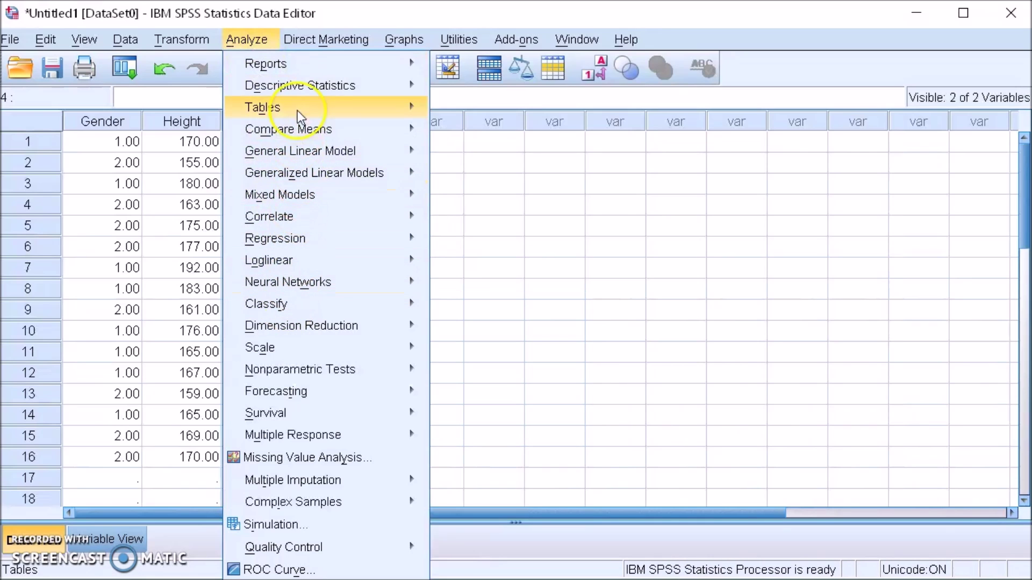
pyautogui.click(301, 151)
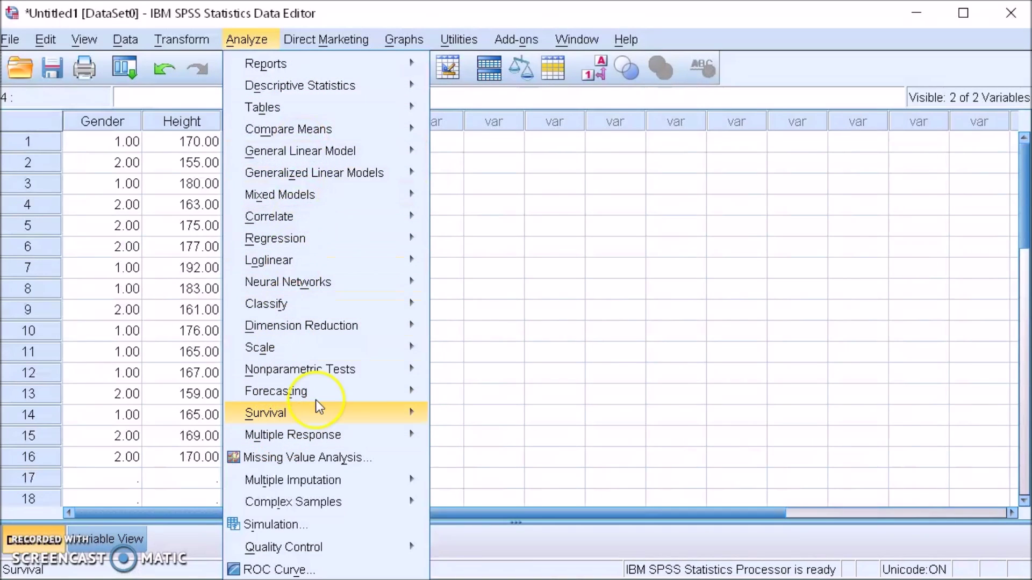
pyautogui.moveTo(334, 304)
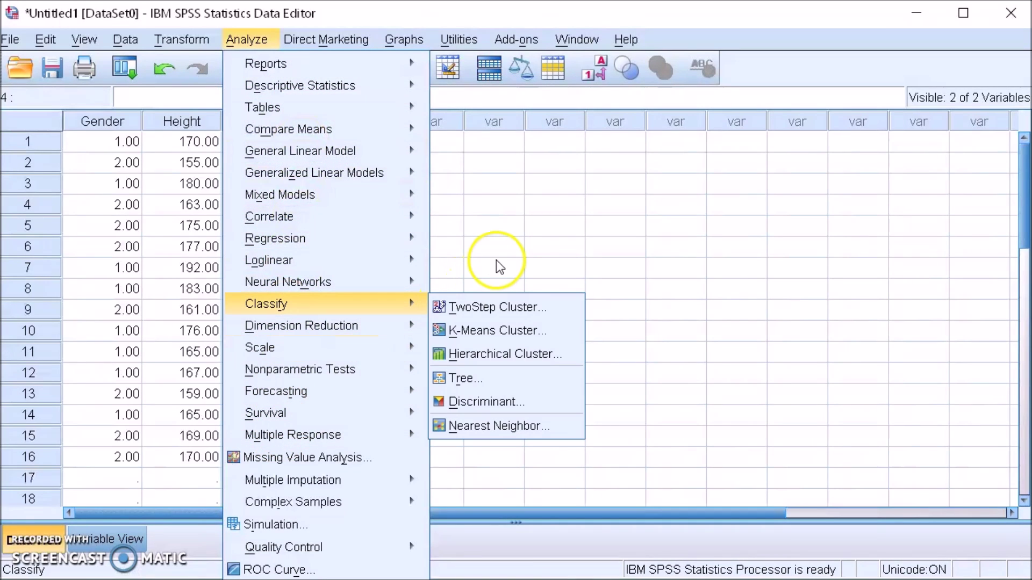
pyautogui.click(455, 228)
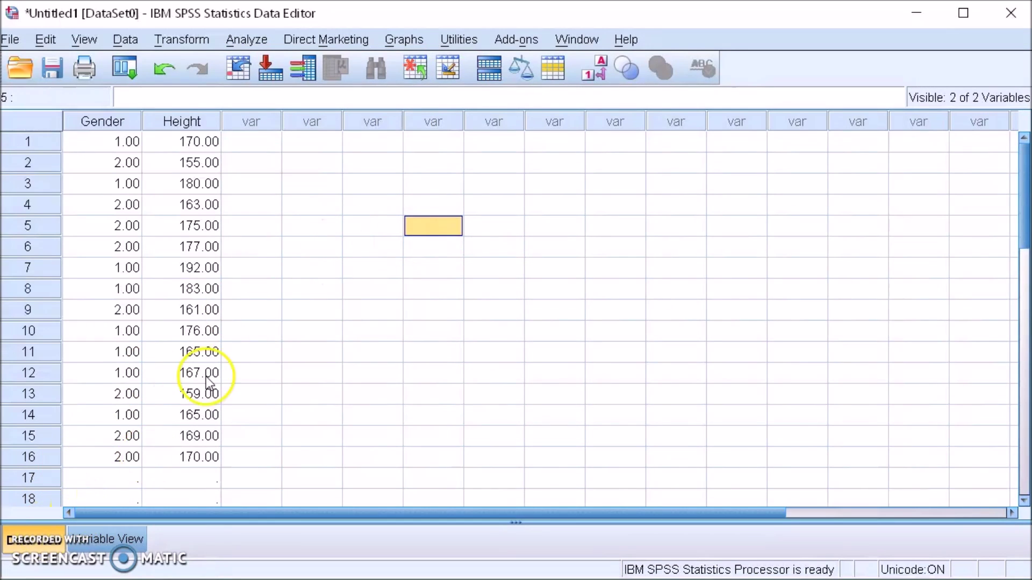
# Examine how the data grid is organised, with cases in rows and the Gender and Height variables in columns
pyautogui.click(115, 208)
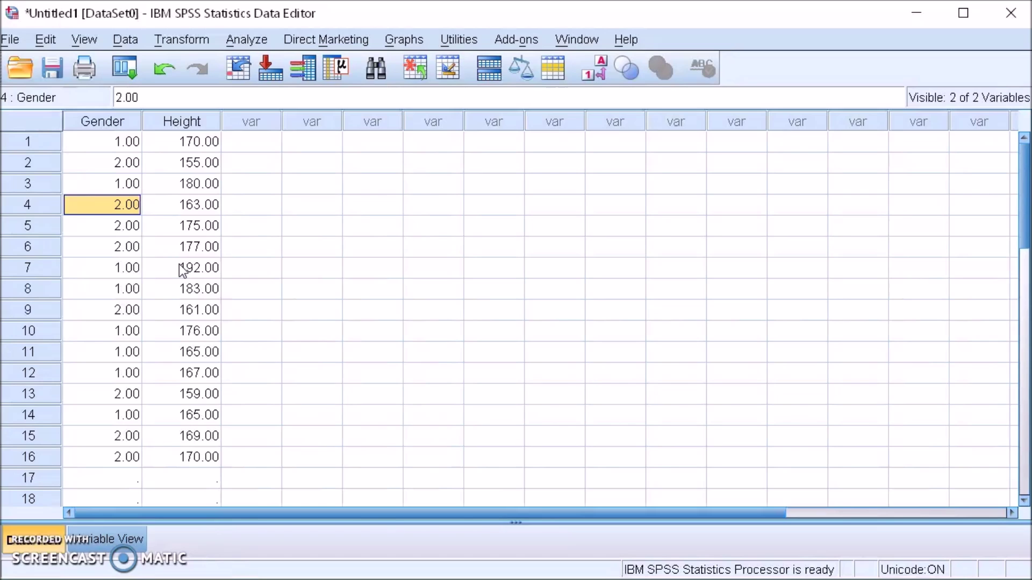
pyautogui.click(37, 142)
pyautogui.click(42, 163)
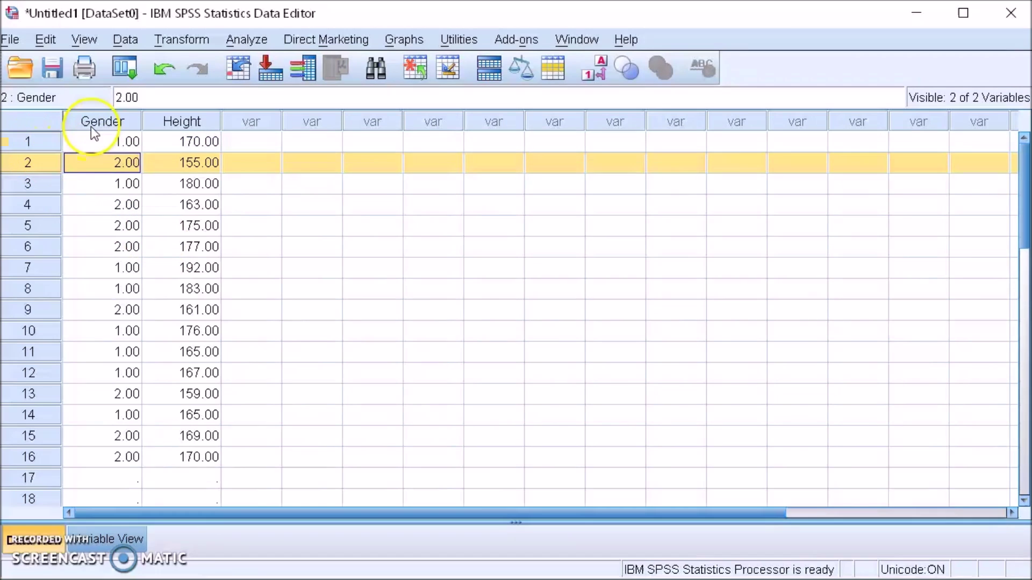
pyautogui.click(118, 122)
pyautogui.click(171, 123)
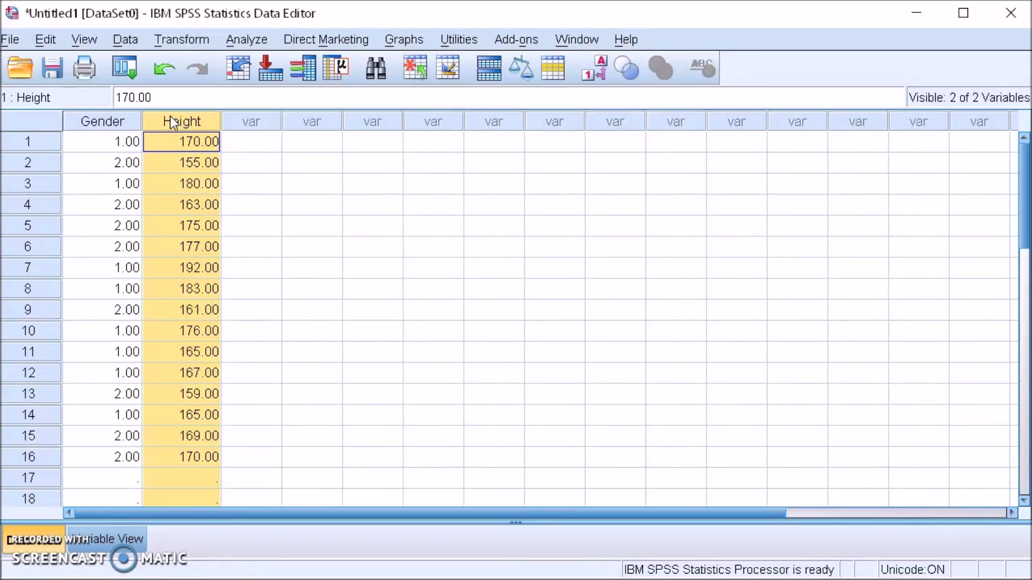
pyautogui.click(105, 121)
pyautogui.click(169, 119)
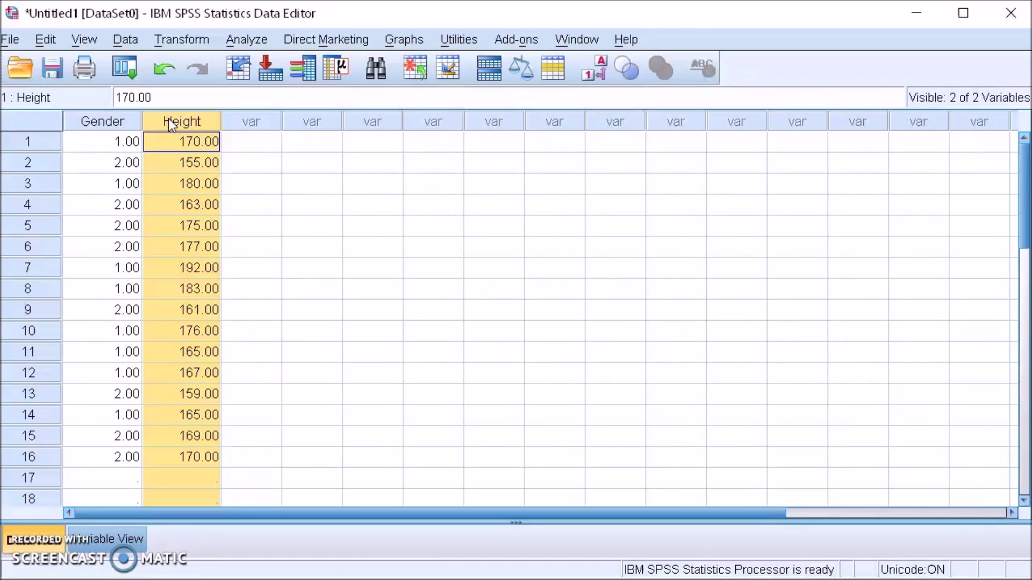
pyautogui.click(208, 124)
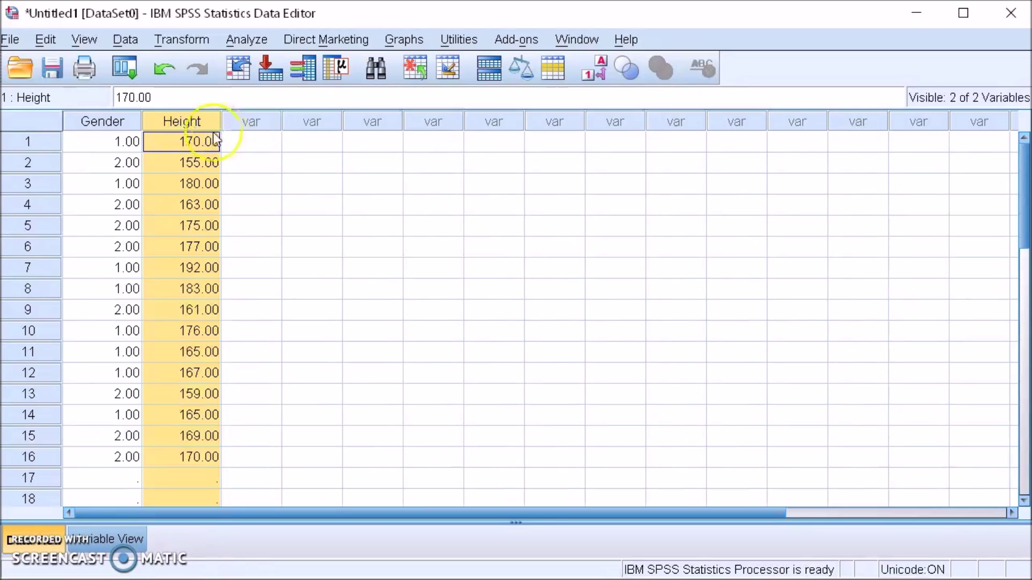
pyautogui.click(115, 125)
pyautogui.click(181, 123)
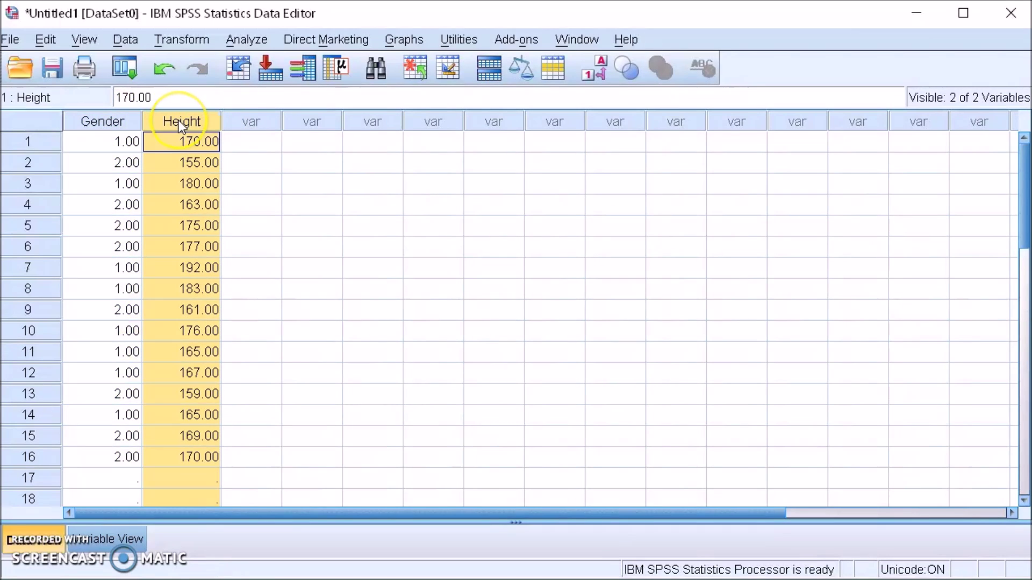
pyautogui.click(55, 132)
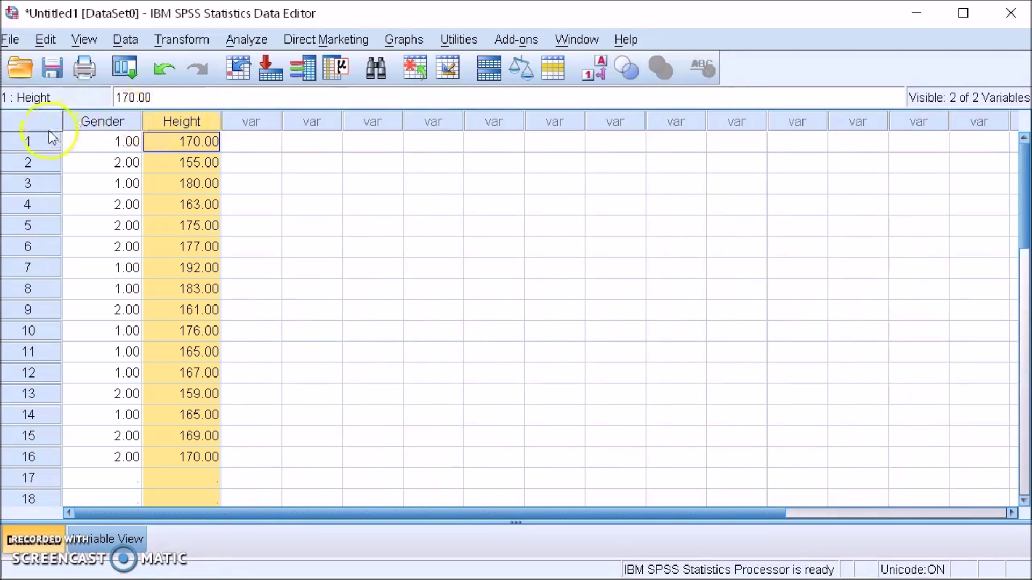
pyautogui.click(27, 141)
pyautogui.click(26, 162)
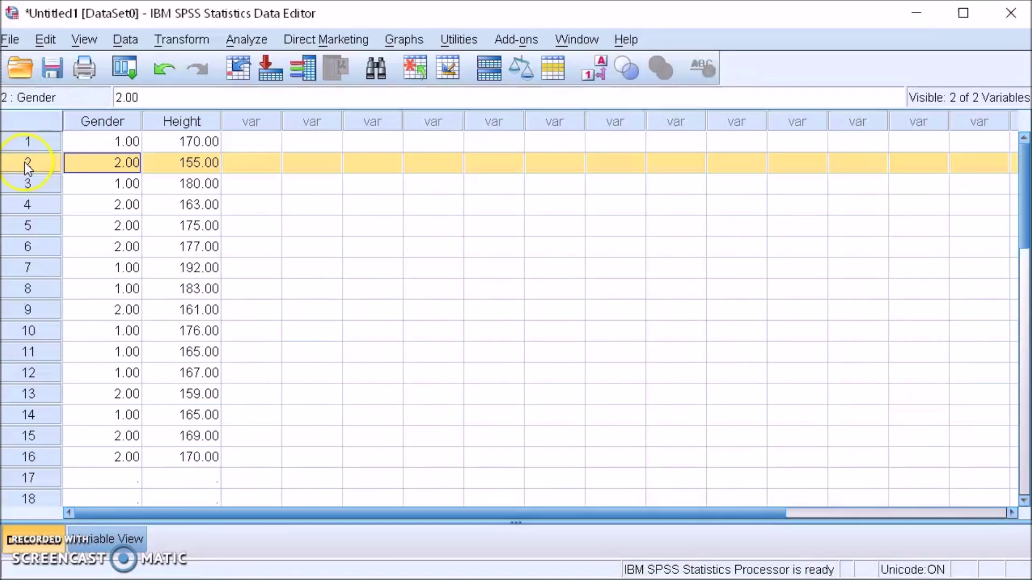
pyautogui.click(43, 184)
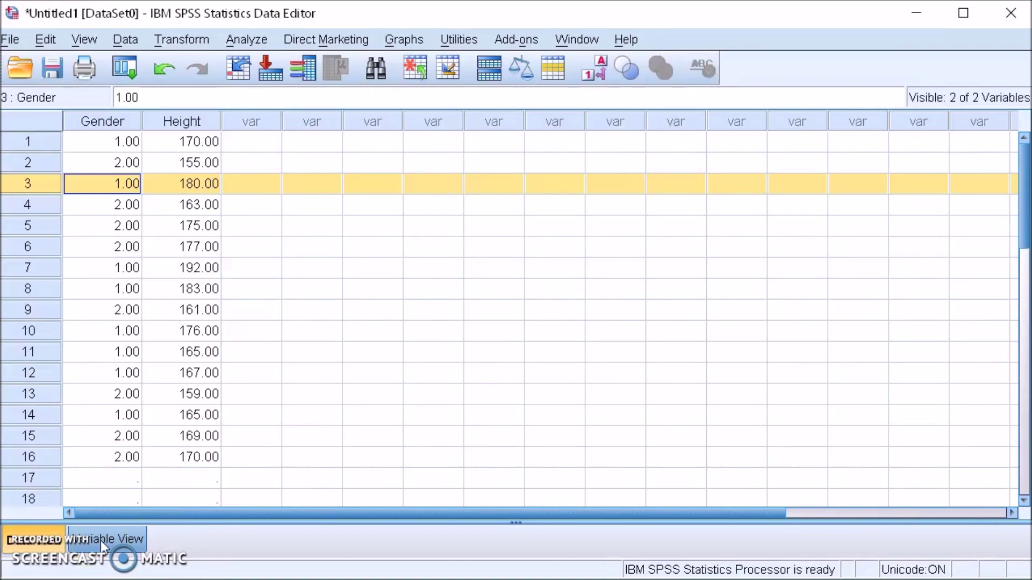
pyautogui.click(41, 139)
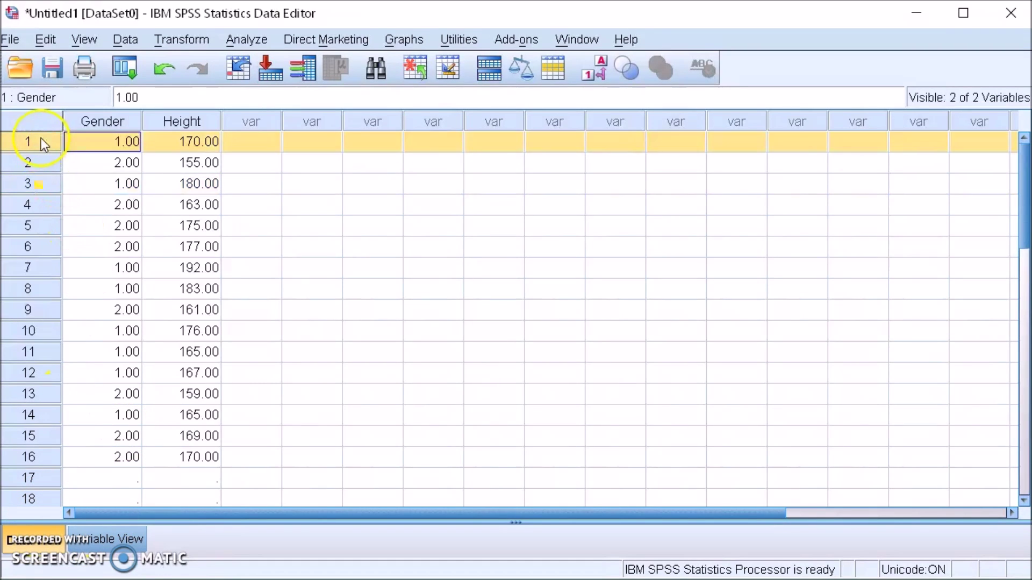
pyautogui.click(33, 161)
pyautogui.click(34, 183)
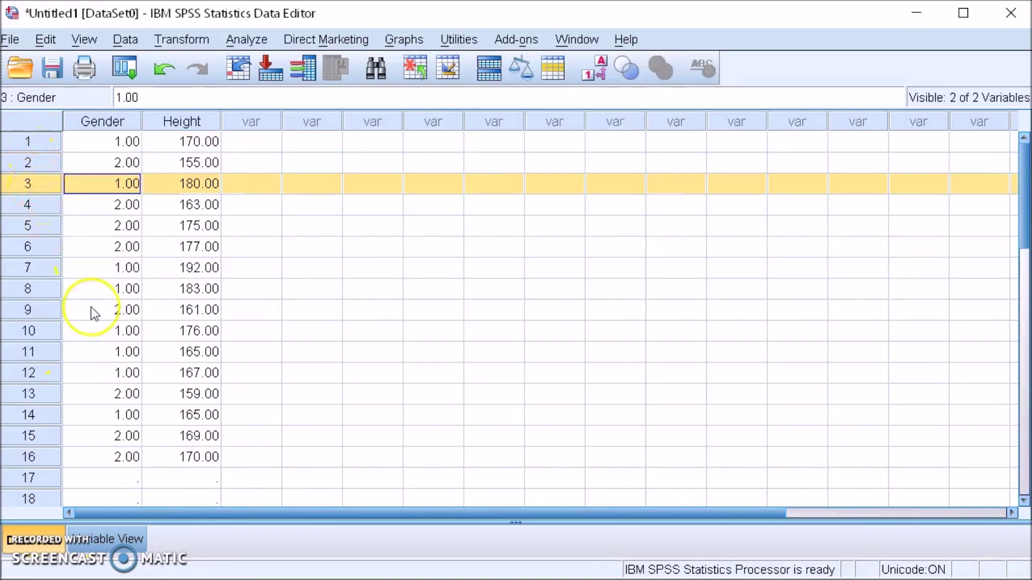
# Show the variable definitions and review the Gender and Height entries, including Gender's label
pyautogui.click(110, 543)
pyautogui.click(33, 119)
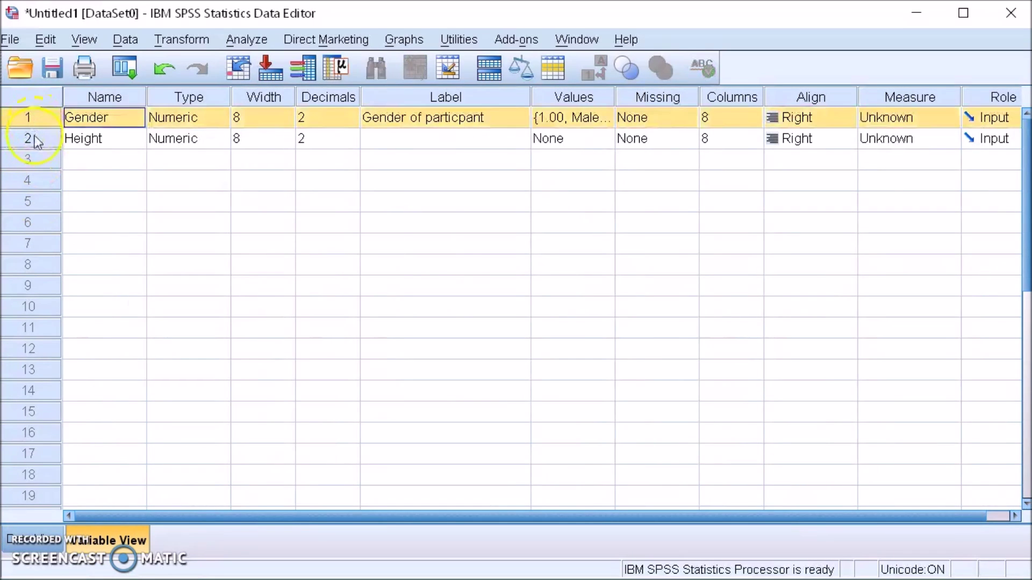
pyautogui.click(34, 139)
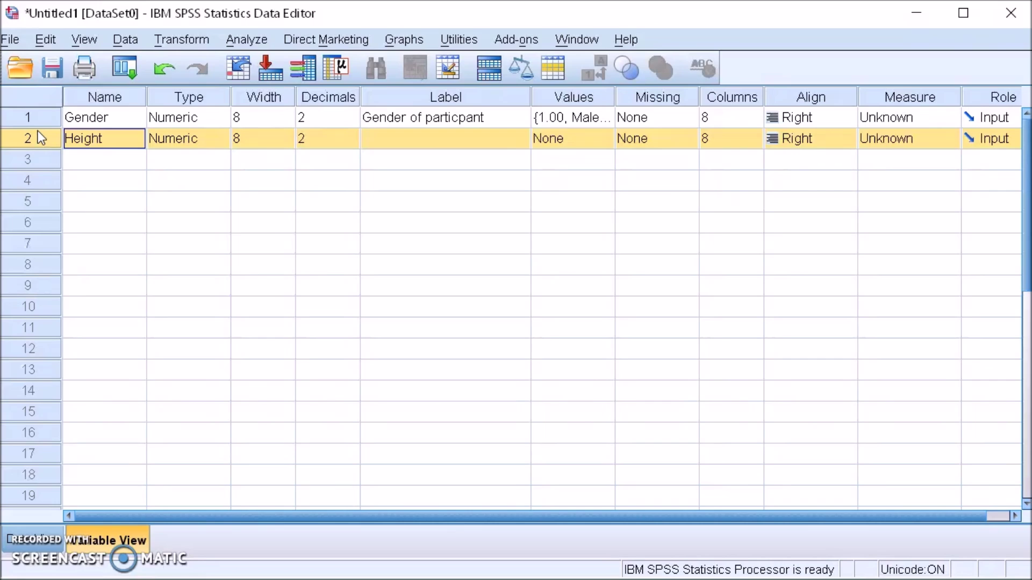
pyautogui.click(37, 119)
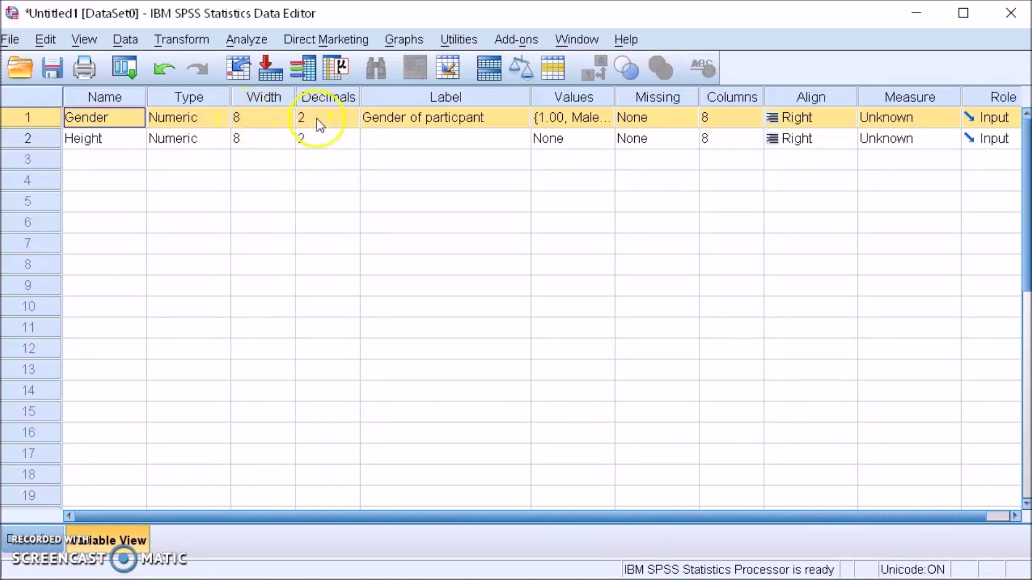
pyautogui.click(398, 115)
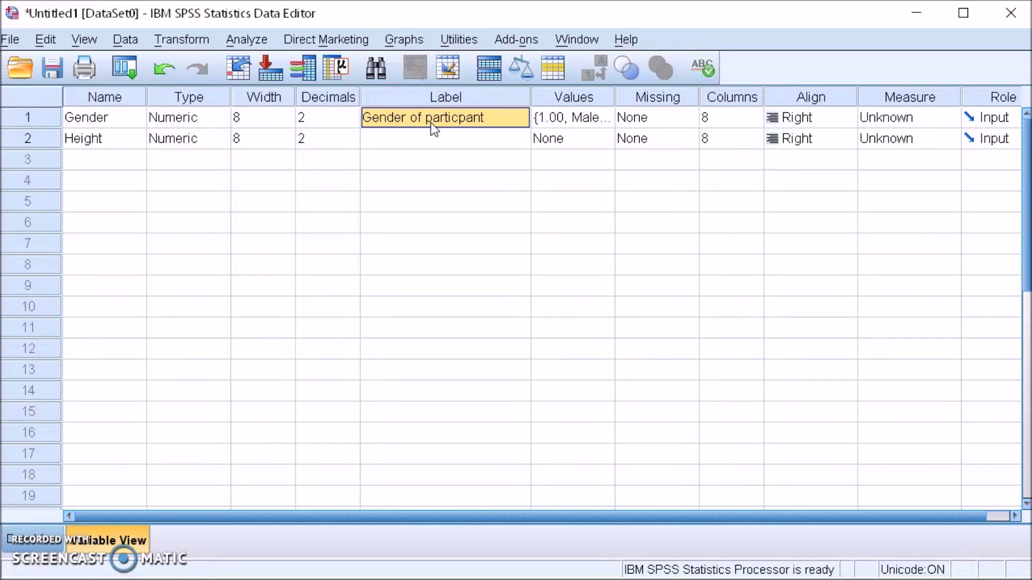
# Compare Gender's coded data with its definition and review the value labels assigned to its codes
pyautogui.click(557, 120)
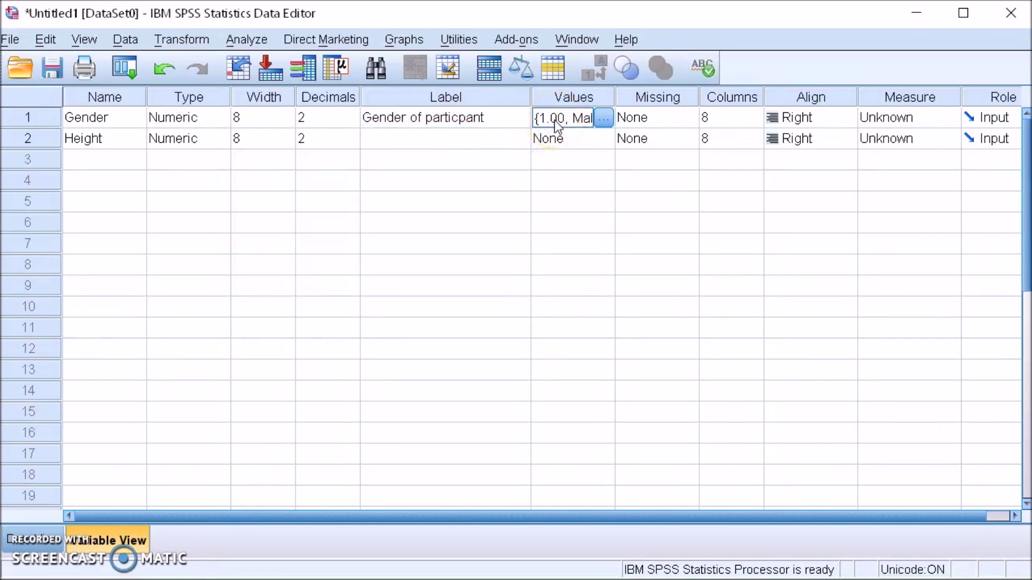
pyautogui.click(31, 539)
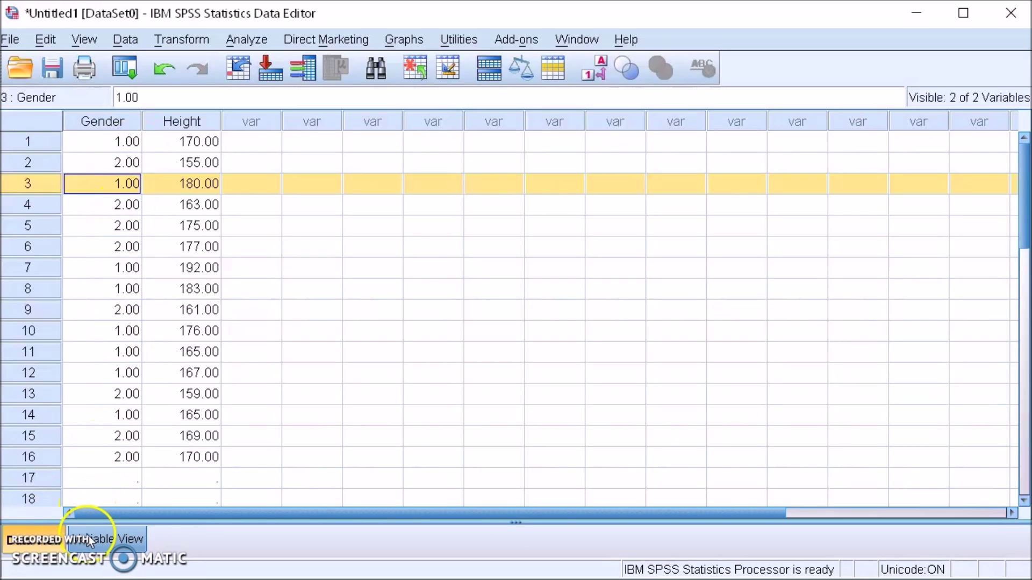
pyautogui.click(103, 535)
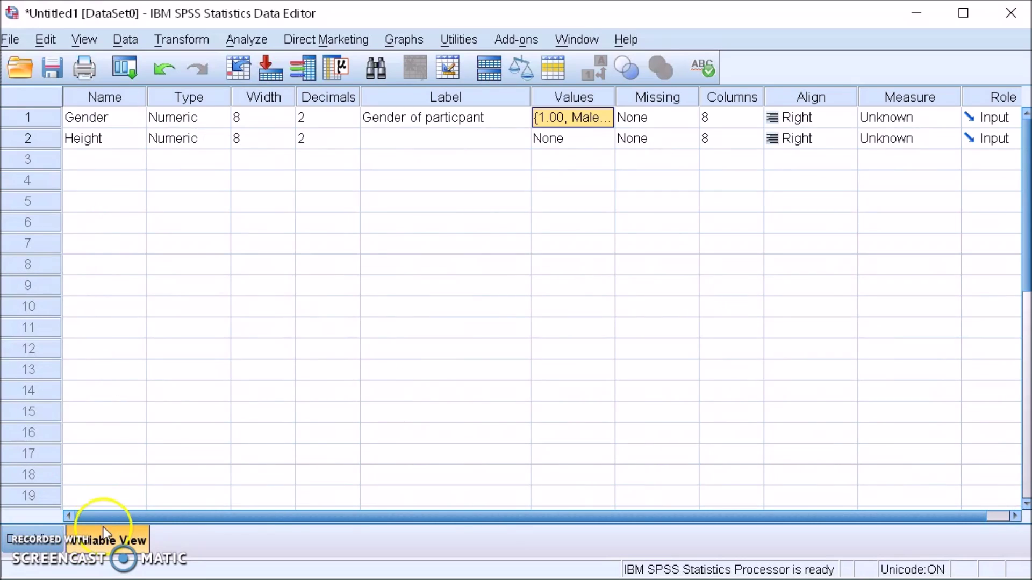
pyautogui.click(605, 121)
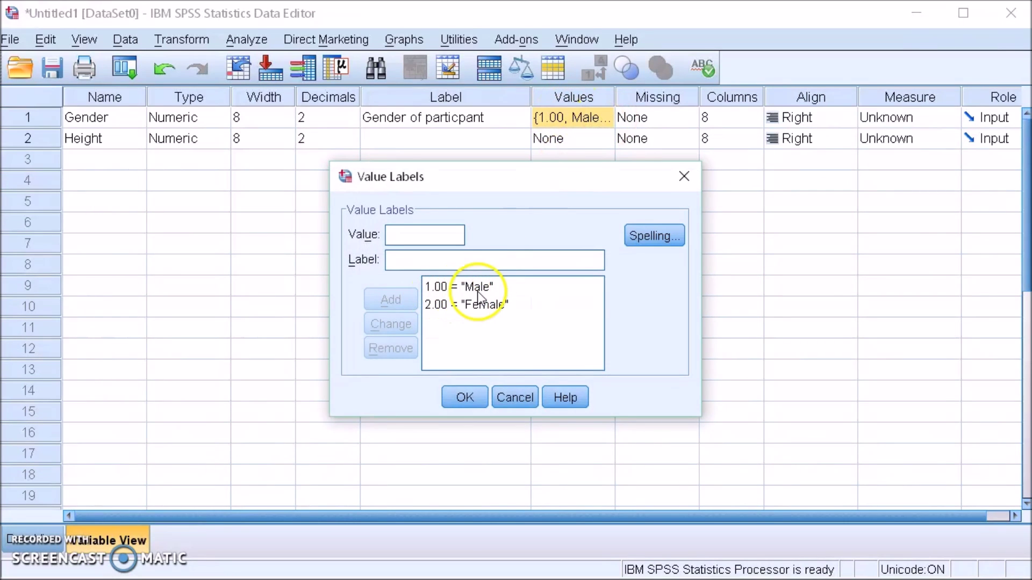
pyautogui.click(486, 315)
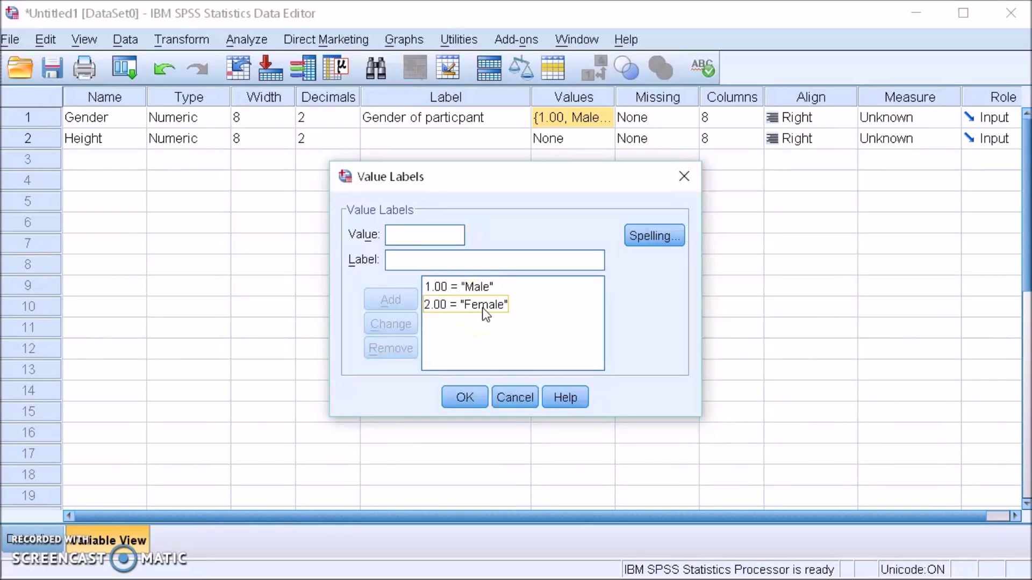
pyautogui.click(463, 397)
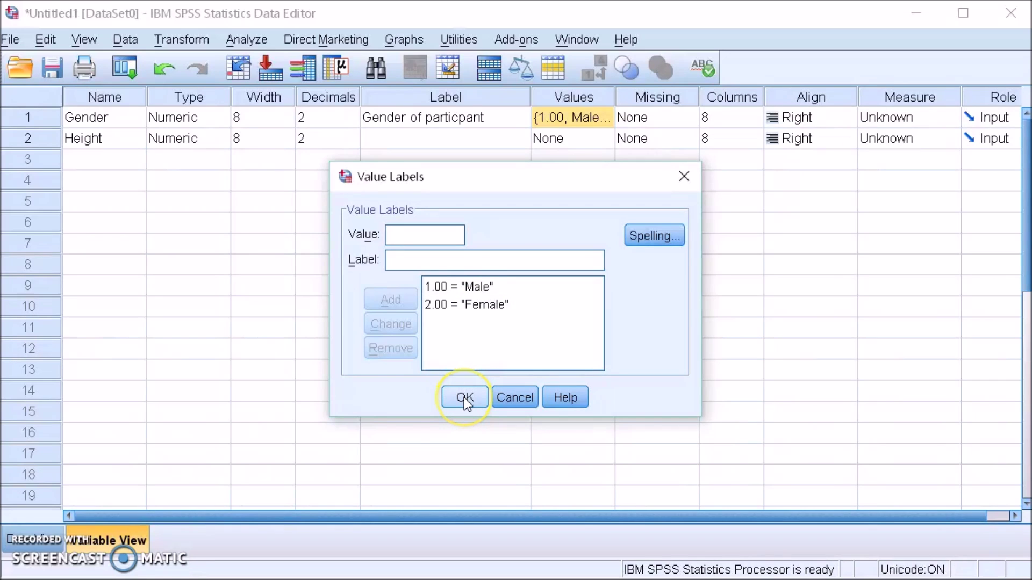
# Check the missing-value, column-width and alignment settings of the Gender variable
pyautogui.click(661, 116)
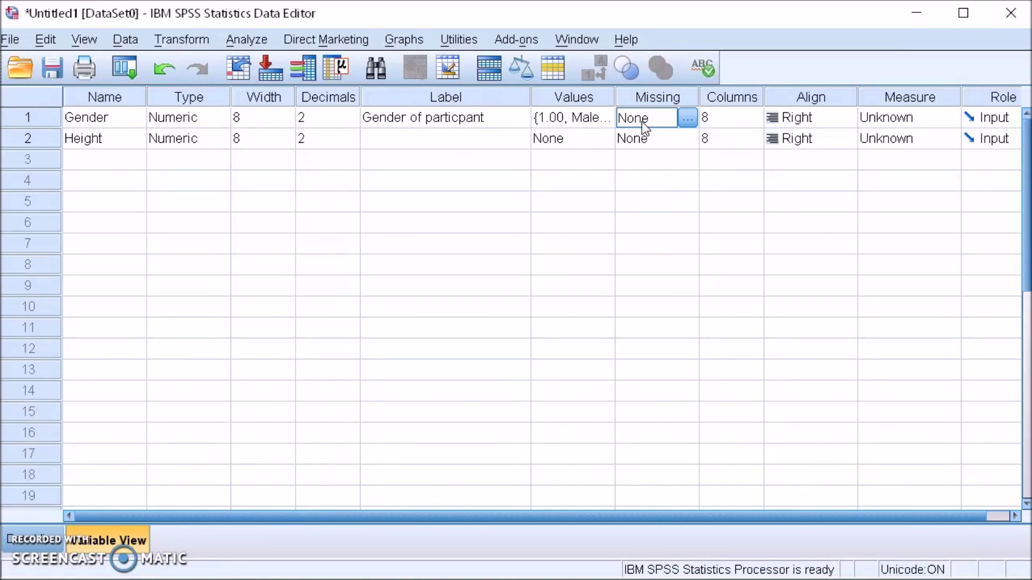
pyautogui.click(653, 126)
pyautogui.click(692, 124)
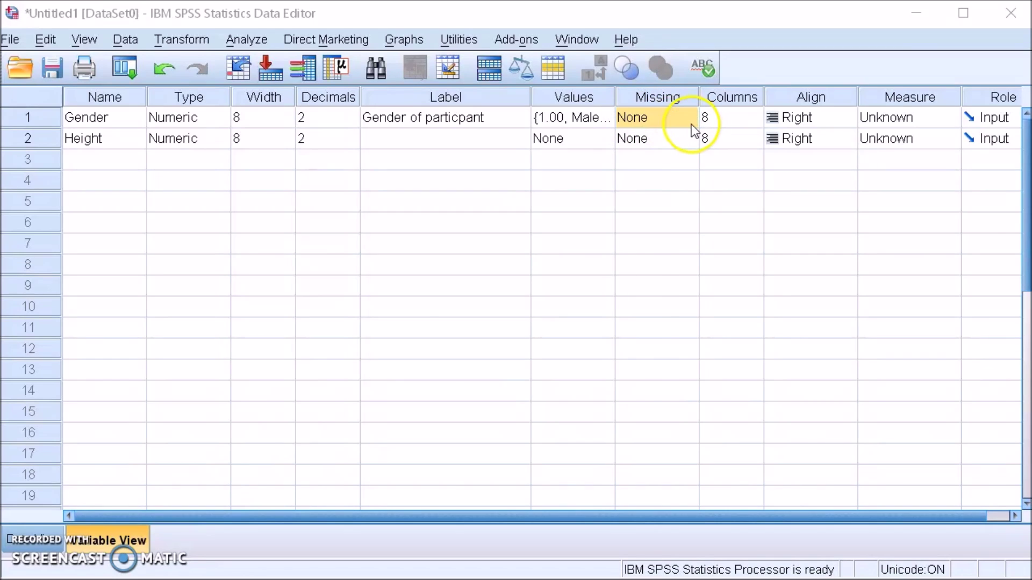
pyautogui.click(636, 198)
pyautogui.click(746, 116)
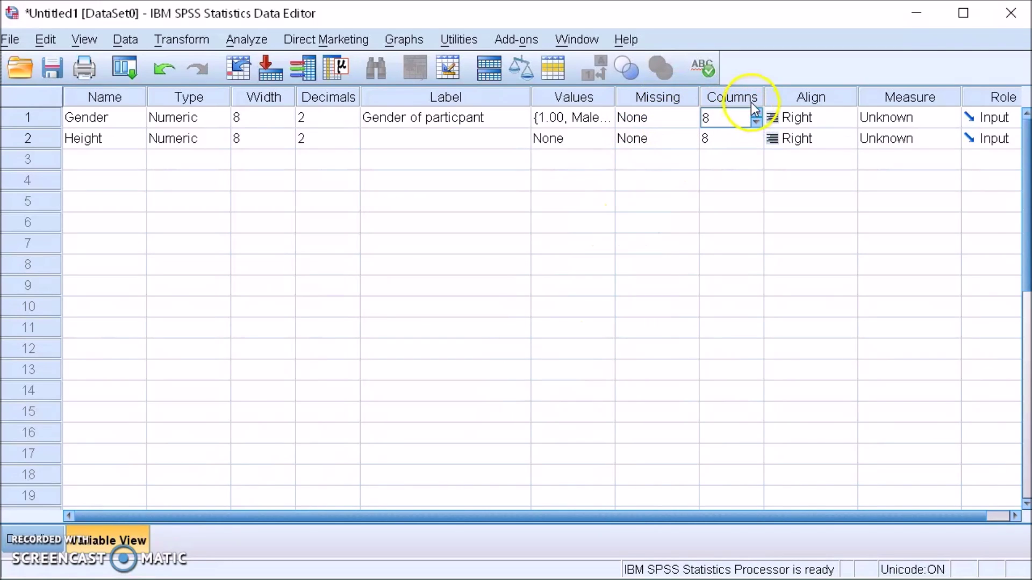
pyautogui.click(837, 126)
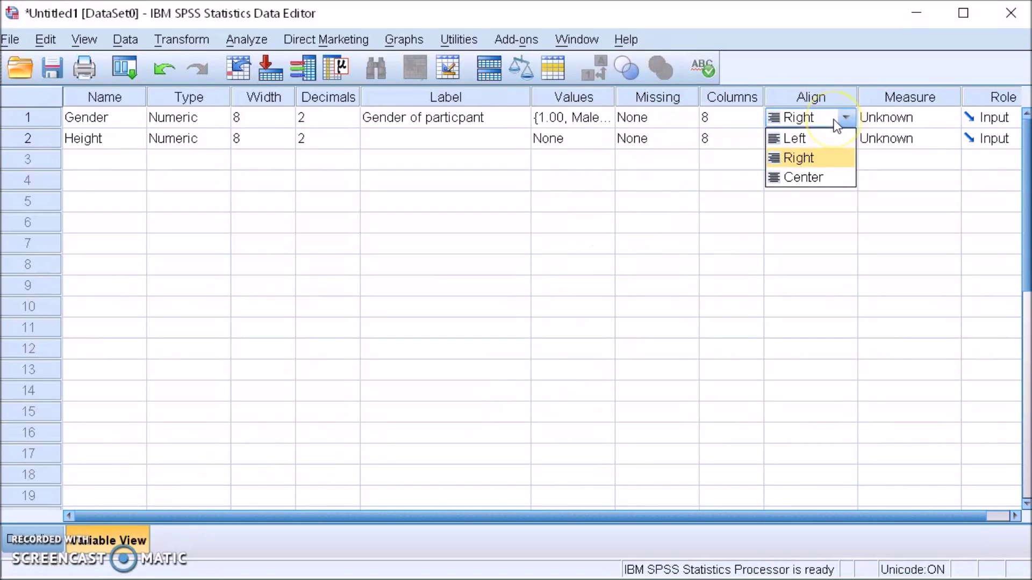
# Set the measurement level of the Gender variable to Nominal
pyautogui.click(918, 124)
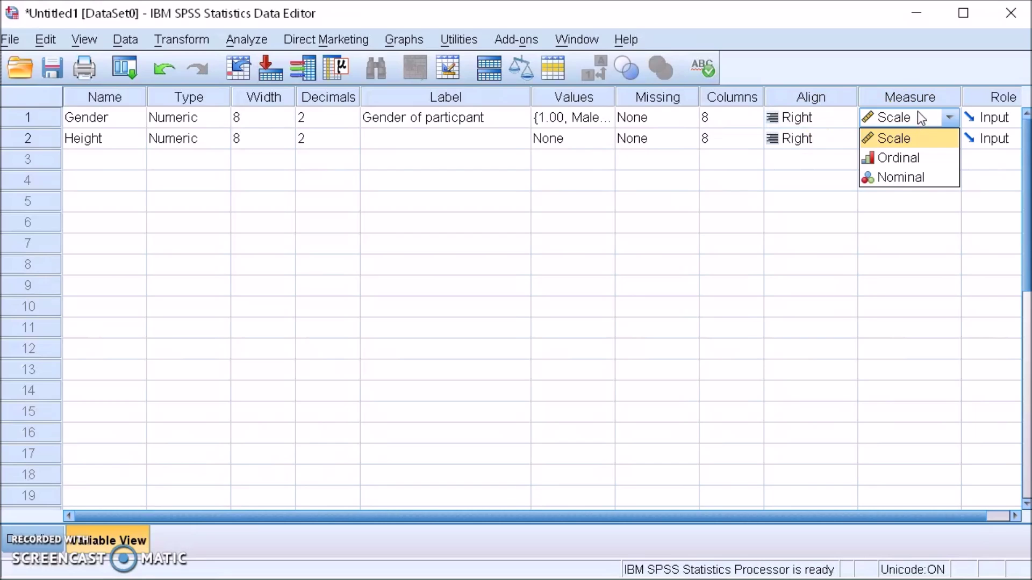
pyautogui.click(912, 177)
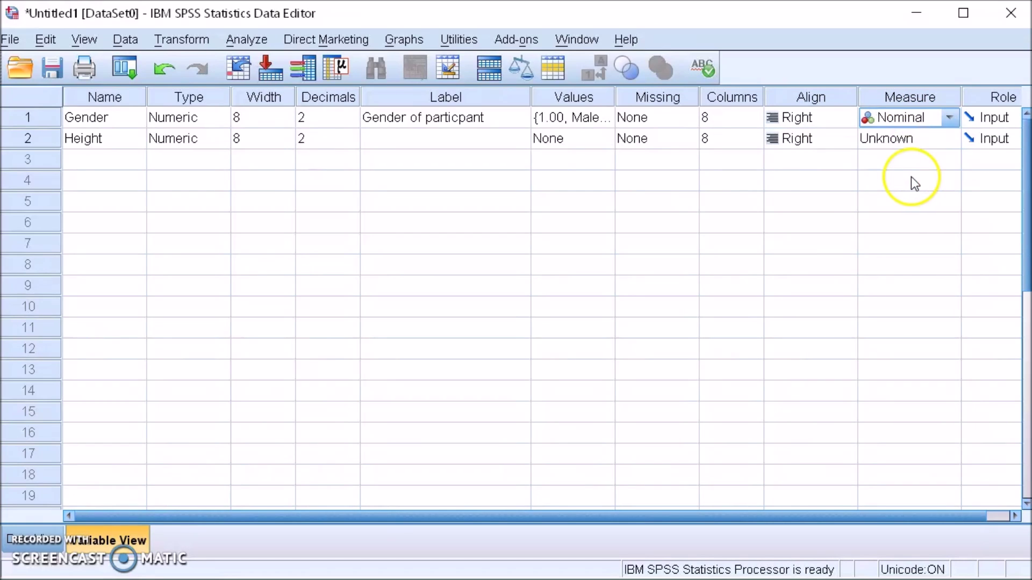
# Set the measurement level of the Height variable to Scale
pyautogui.click(909, 140)
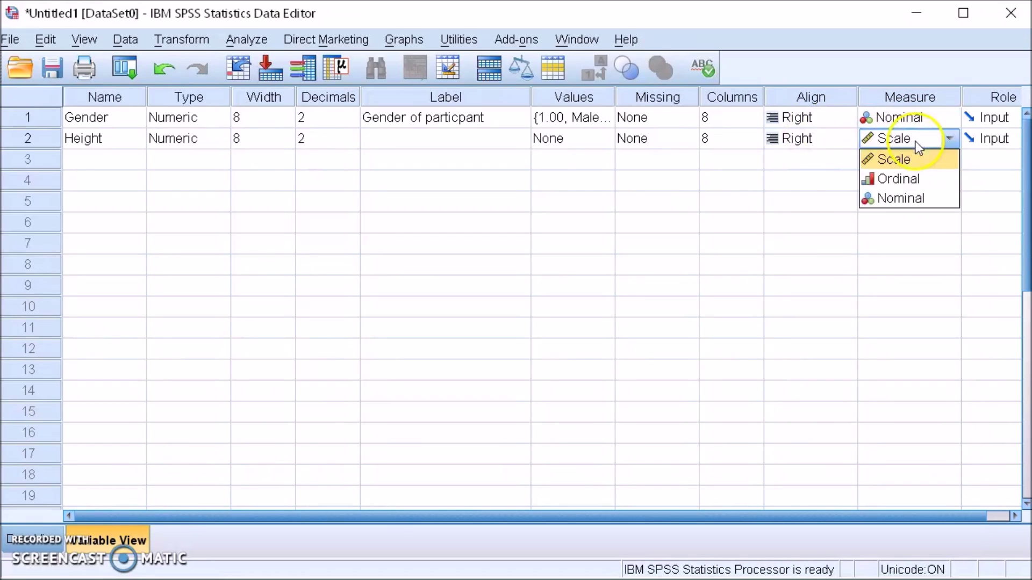
pyautogui.click(908, 162)
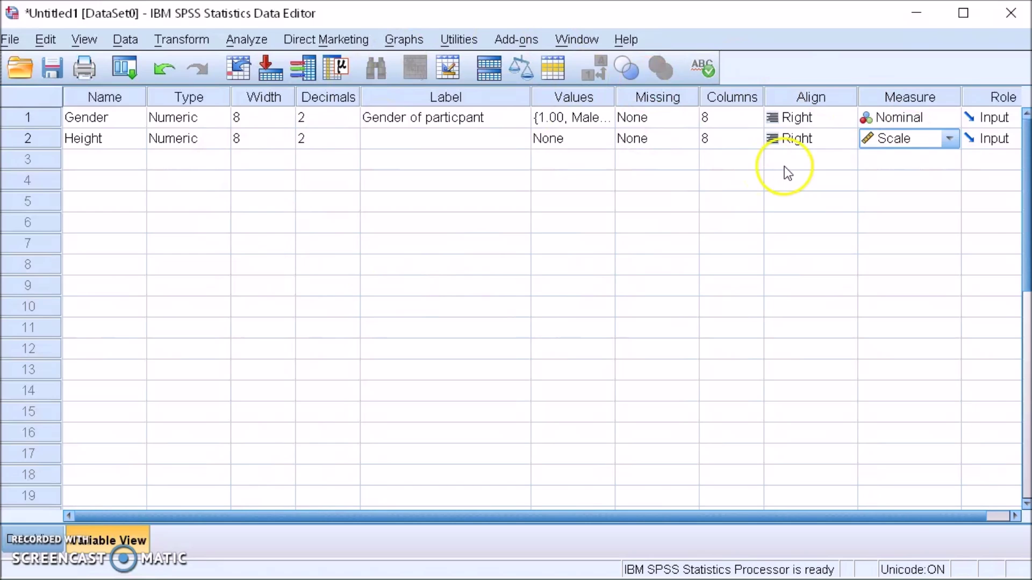
pyautogui.click(931, 97)
# Look over the statistical procedures available for comparing means
pyautogui.click(239, 41)
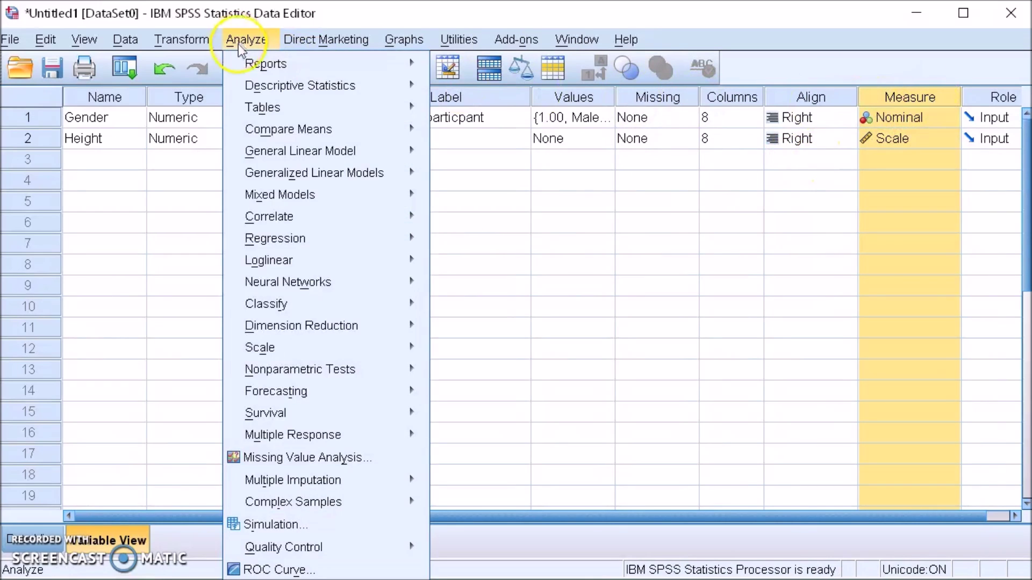
pyautogui.moveTo(298, 129)
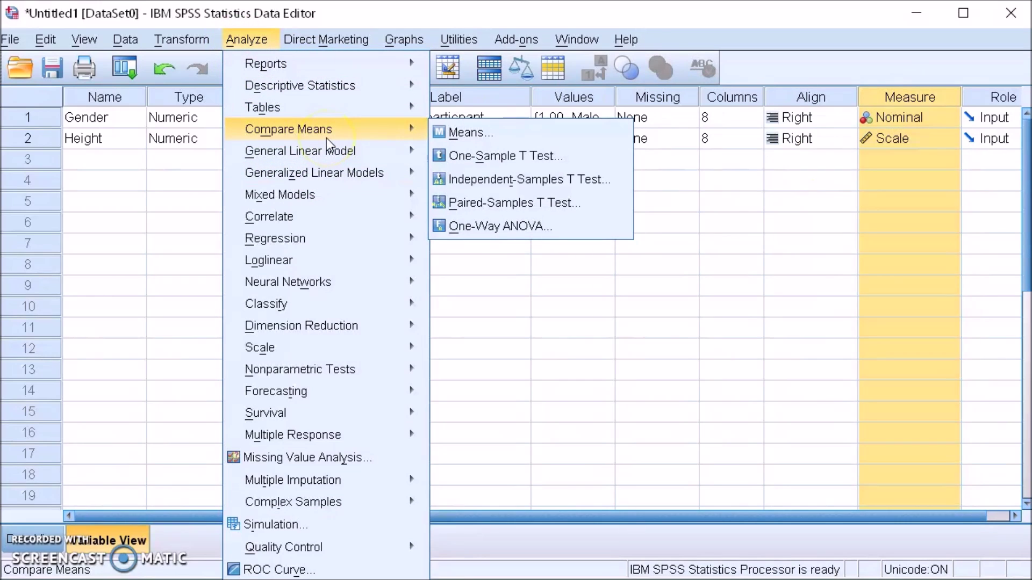
pyautogui.click(921, 117)
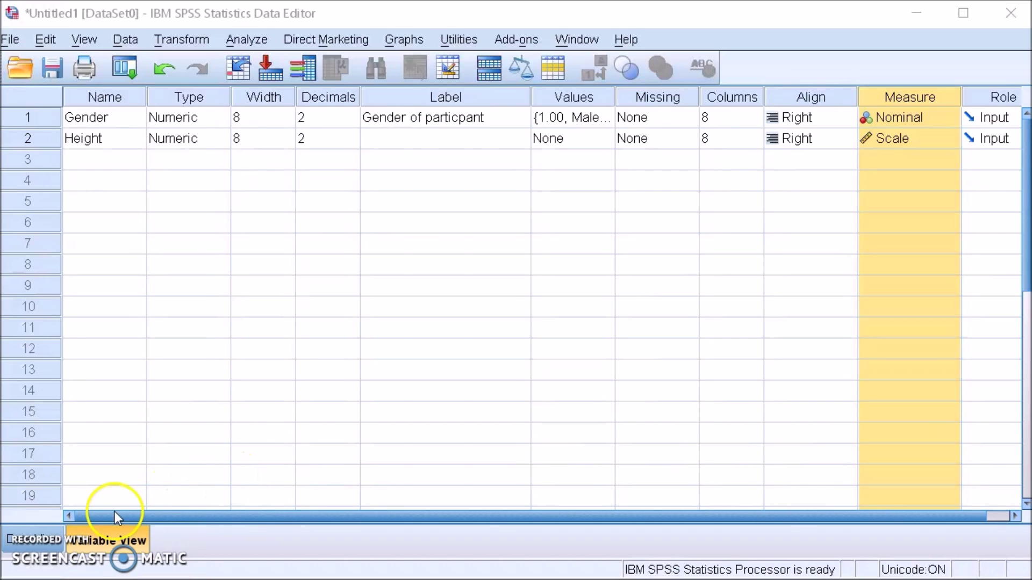
# Review the Gender and Height data alongside their variable definitions, and look at the available analysis procedures
pyautogui.click(46, 539)
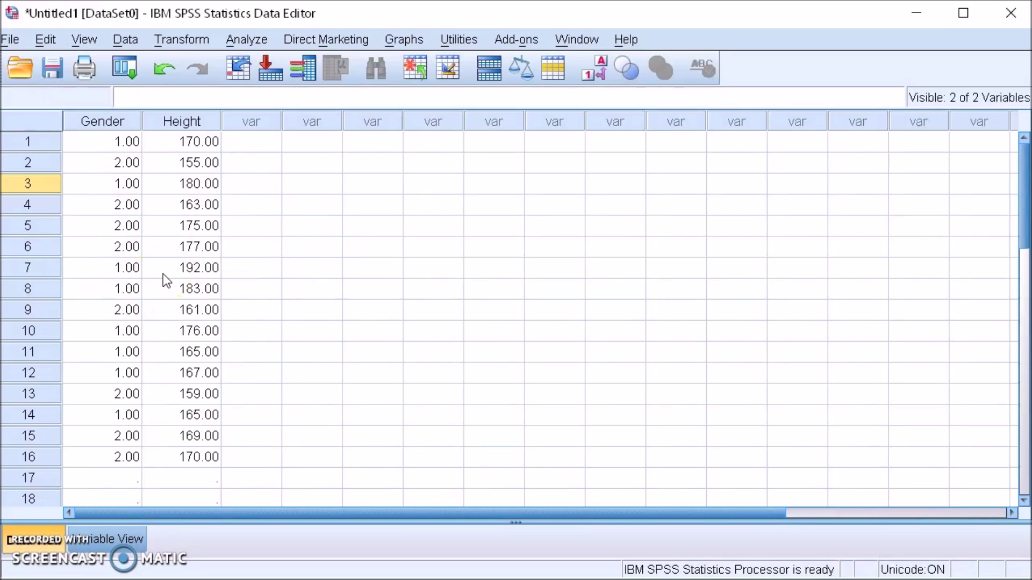
pyautogui.click(114, 538)
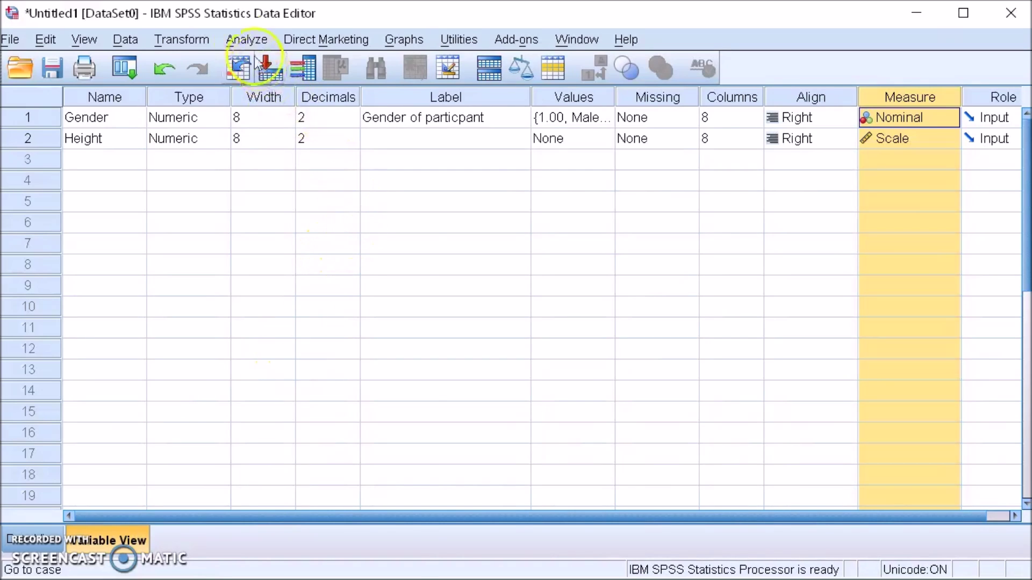
pyautogui.click(244, 43)
pyautogui.moveTo(258, 64)
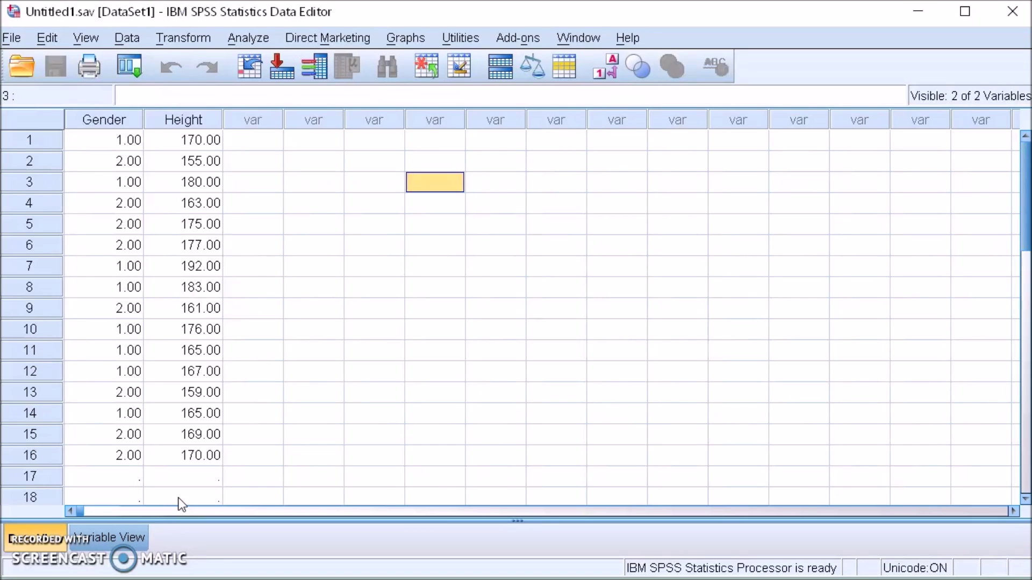
# Look over the kinds of new files that can be created and the analyses offered for the saved dataset
pyautogui.click(14, 40)
pyautogui.moveTo(53, 63)
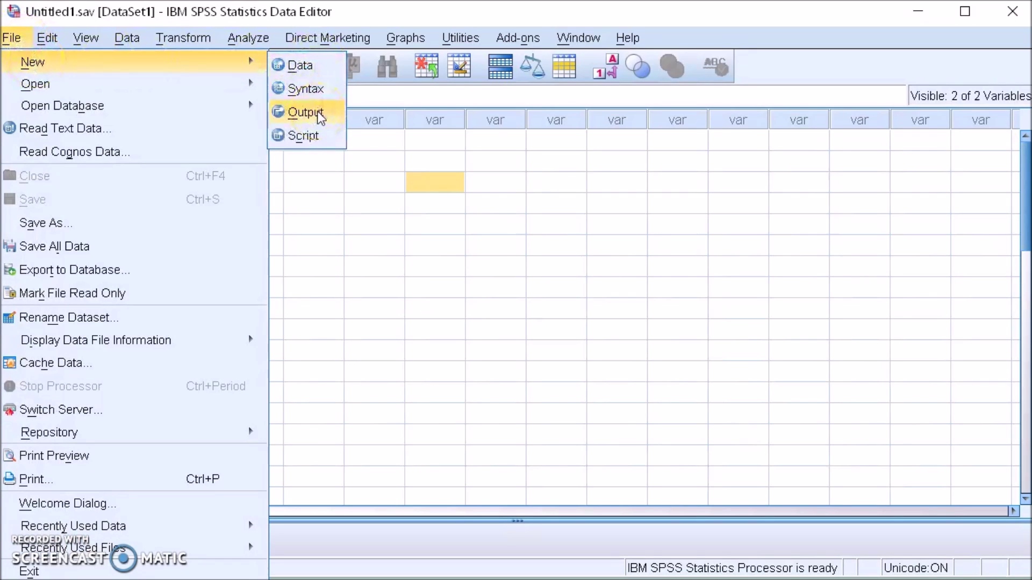
pyautogui.click(330, 223)
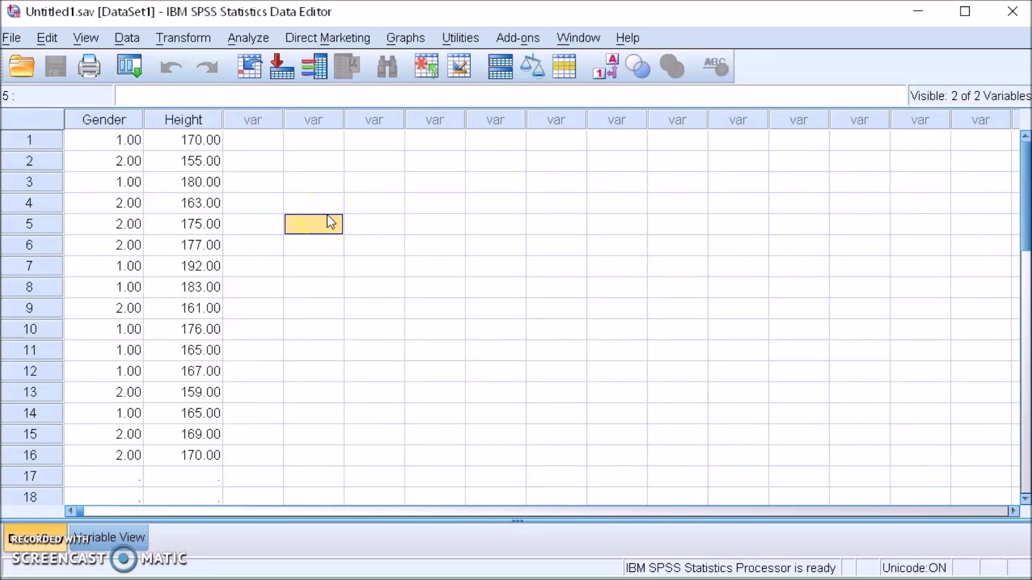
pyautogui.click(259, 40)
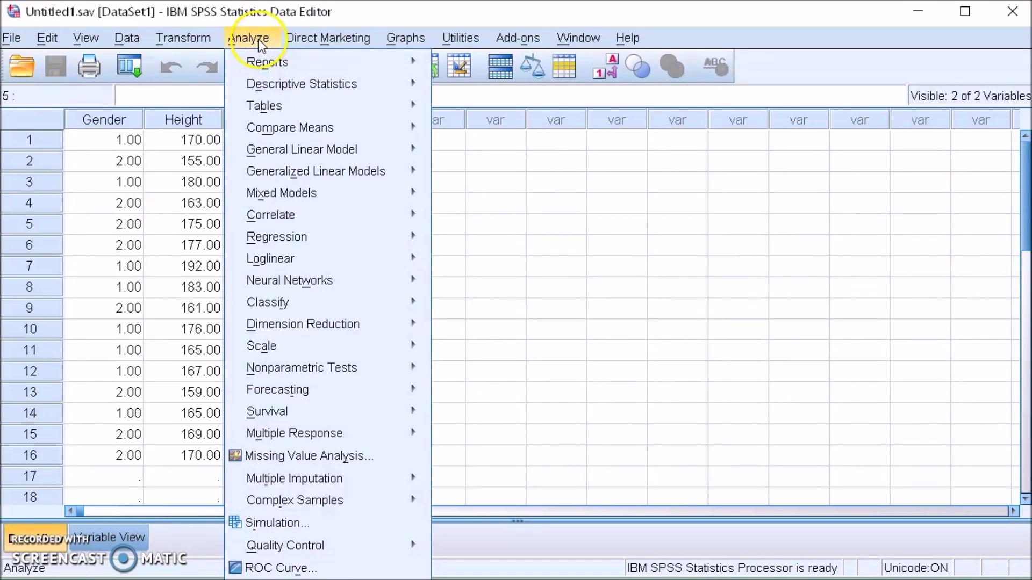
pyautogui.moveTo(272, 90)
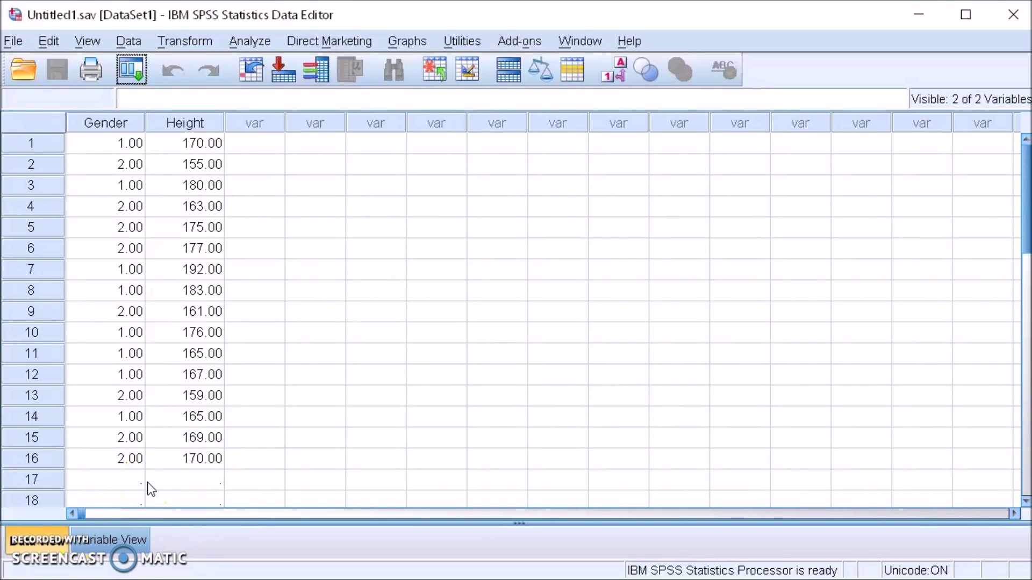
# Run a Descriptives analysis on the Height variable
pyautogui.click(249, 40)
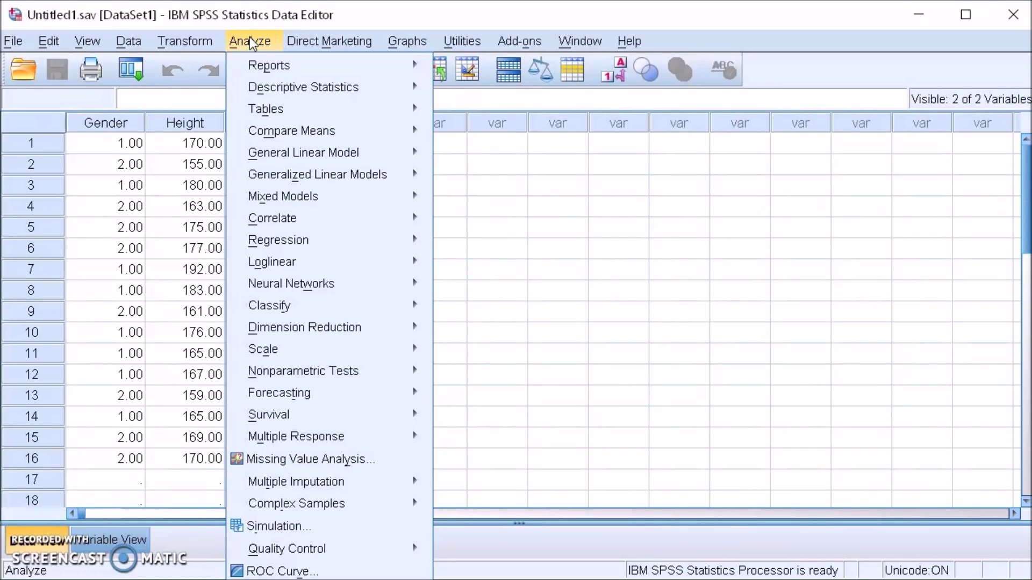
pyautogui.click(264, 88)
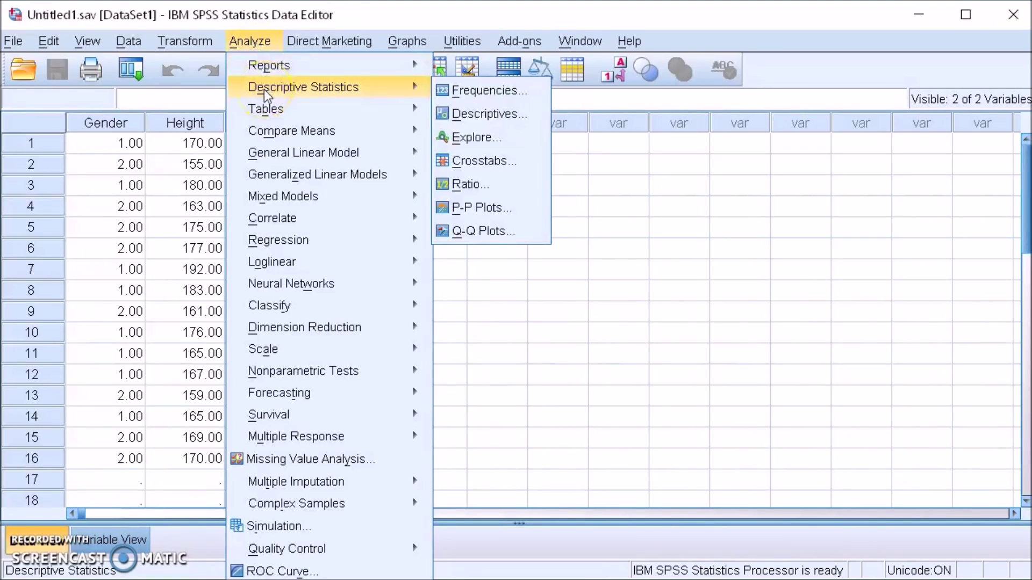
pyautogui.click(476, 115)
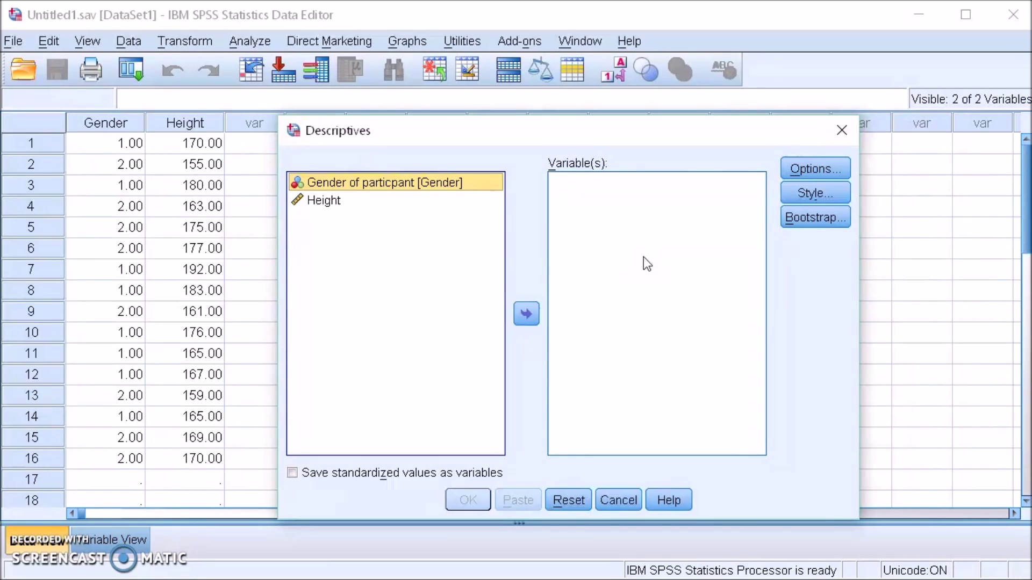
pyautogui.click(338, 202)
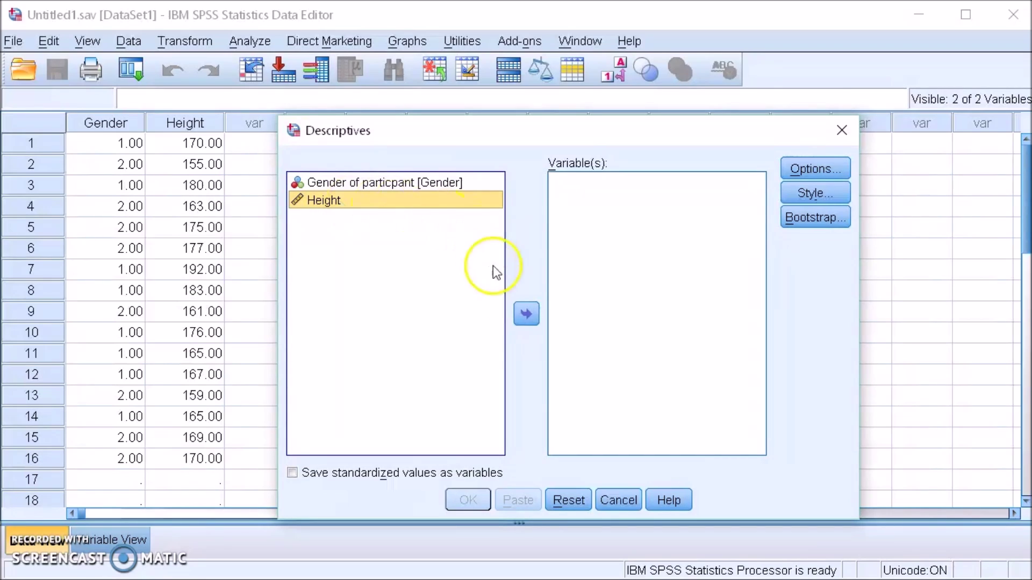
pyautogui.moveTo(382, 203); pyautogui.dragTo(612, 231)
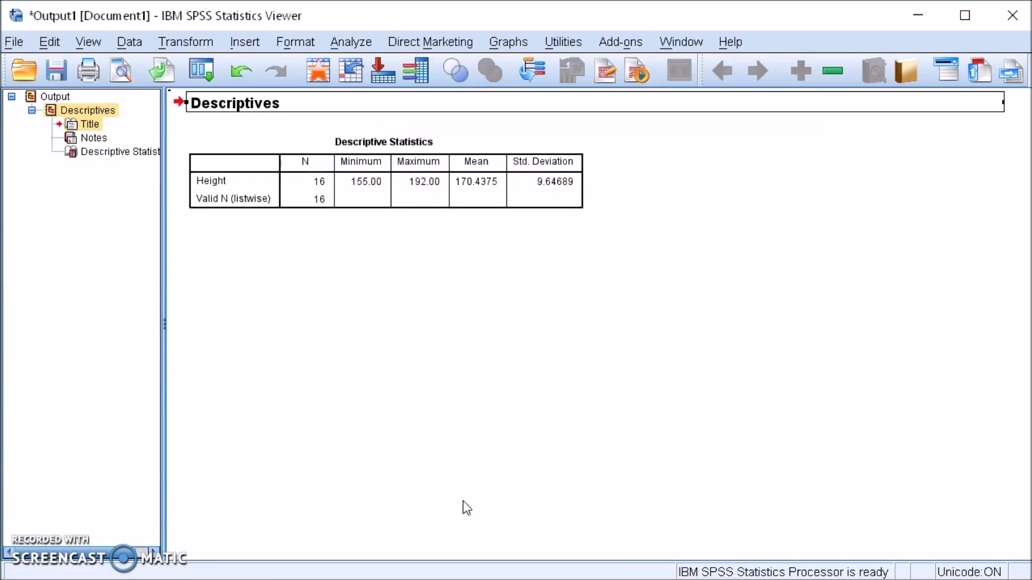
# Examine the minimum, maximum and mean of Height in the Descriptive Statistics output table
pyautogui.click(168, 544)
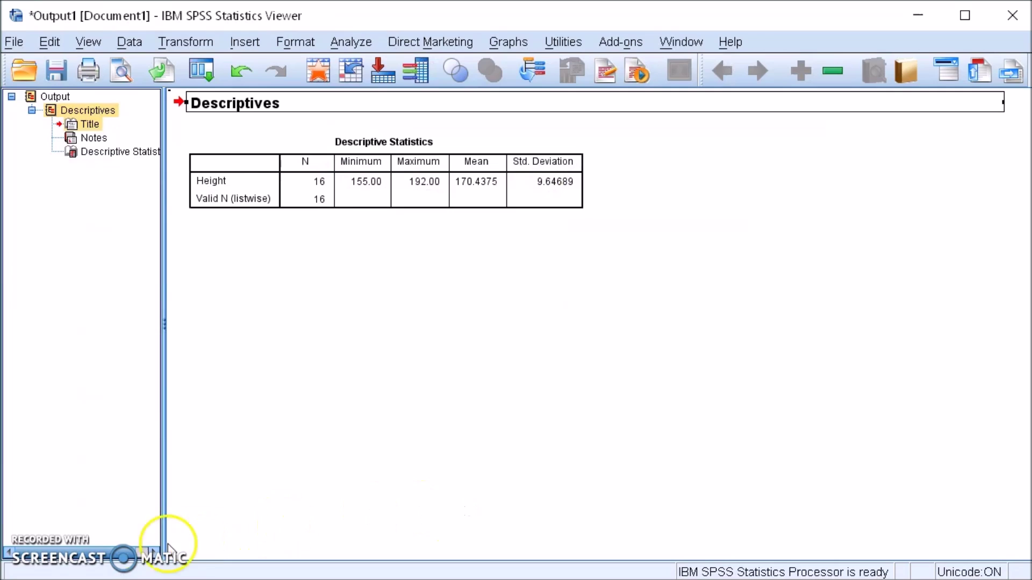
pyautogui.click(170, 529)
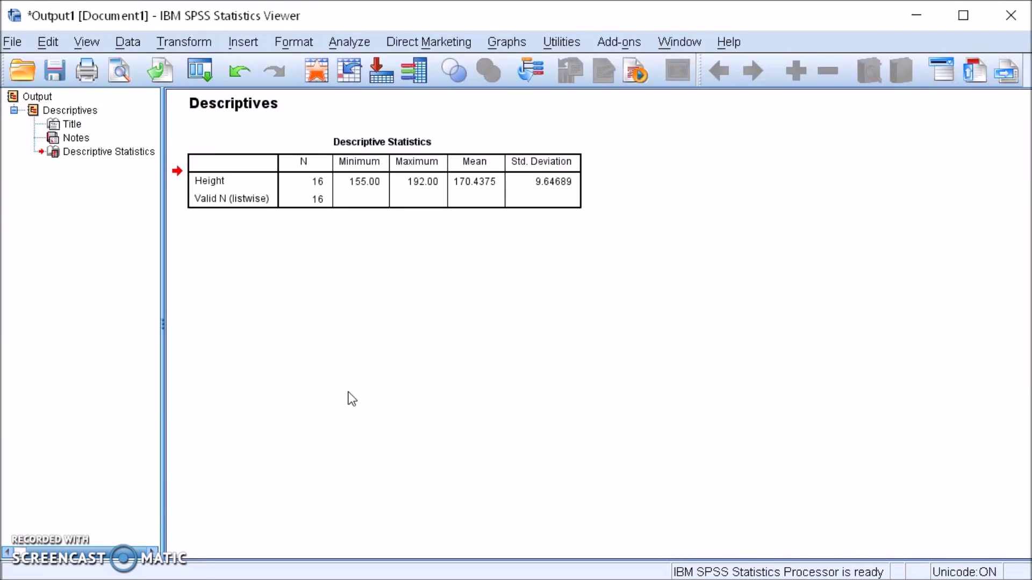
pyautogui.click(483, 180)
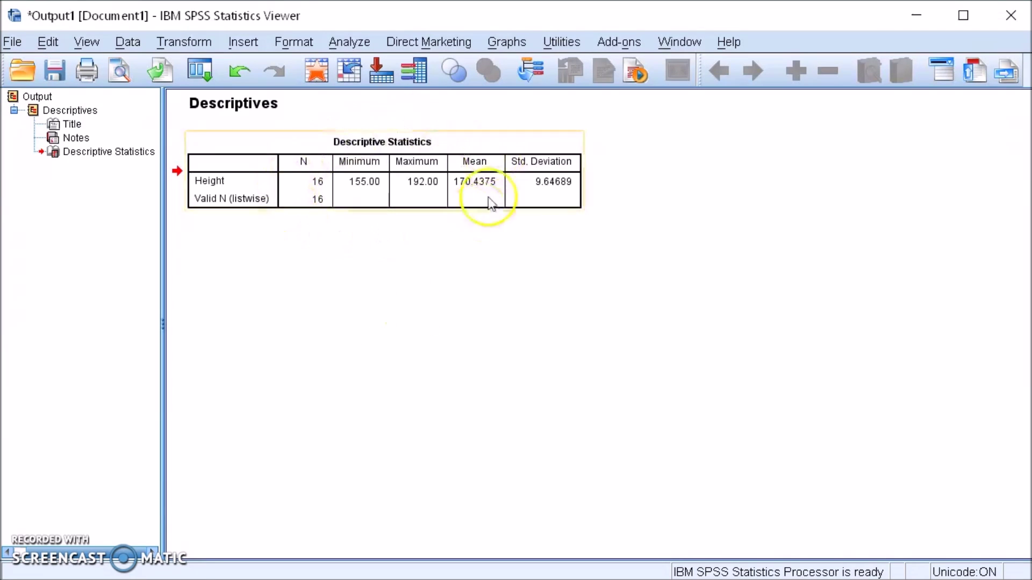
pyautogui.click(354, 186)
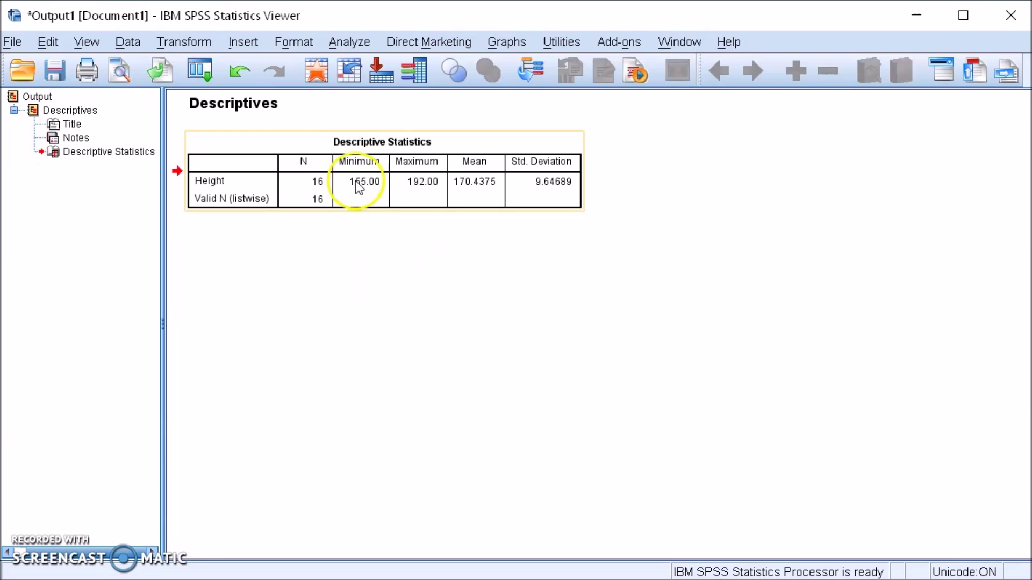
# Run a Frequencies analysis on the Gender variable with frequency tables displayed
pyautogui.click(348, 41)
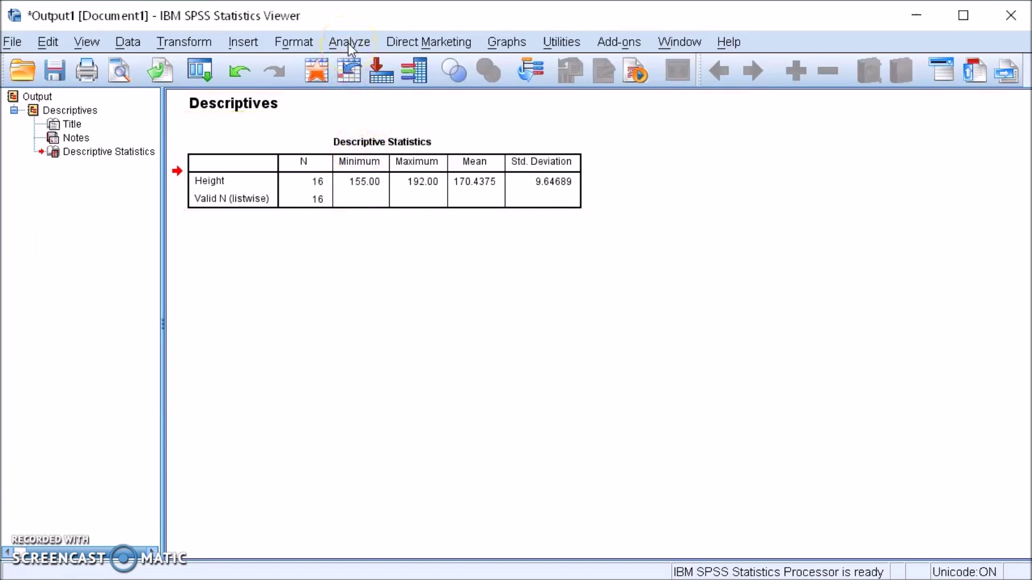
pyautogui.moveTo(370, 91)
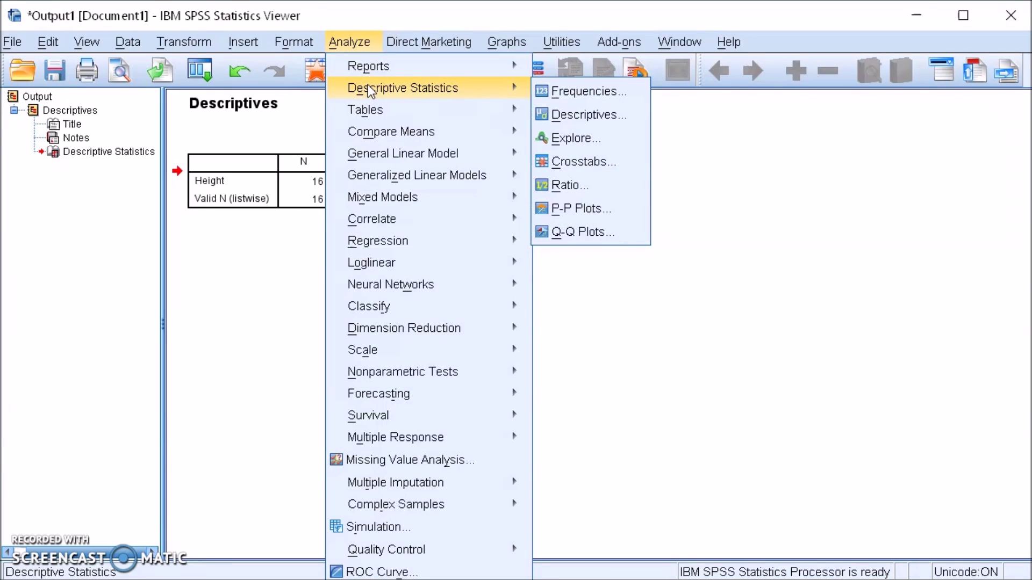
pyautogui.click(577, 92)
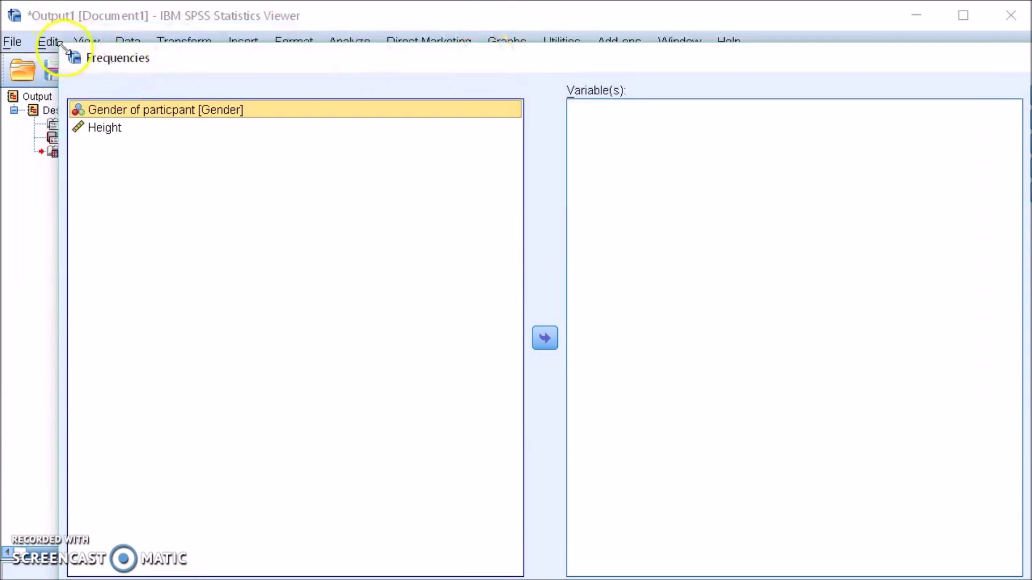
pyautogui.moveTo(541, 168); pyautogui.dragTo(297, 99)
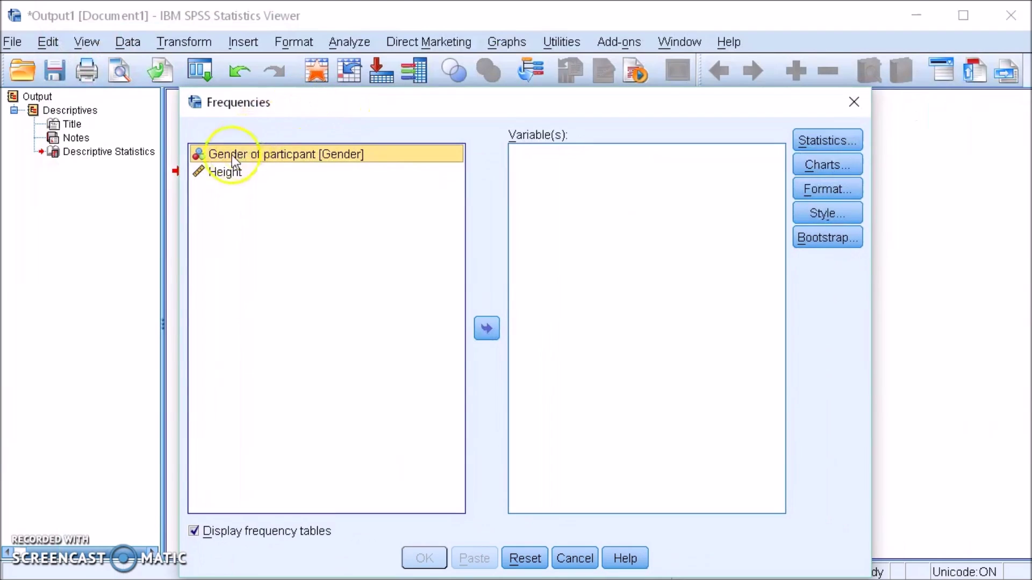
pyautogui.click(485, 330)
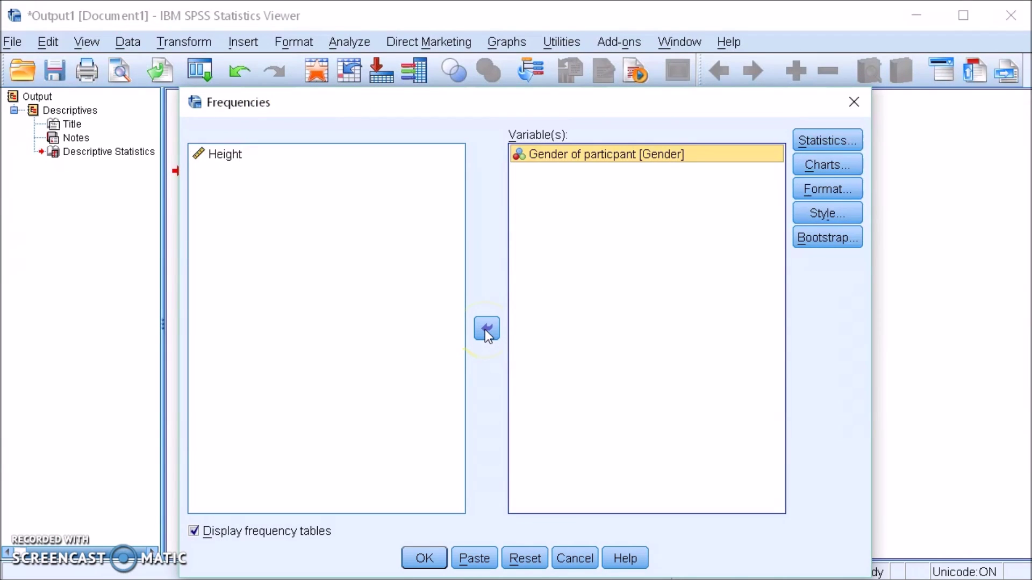
pyautogui.click(428, 559)
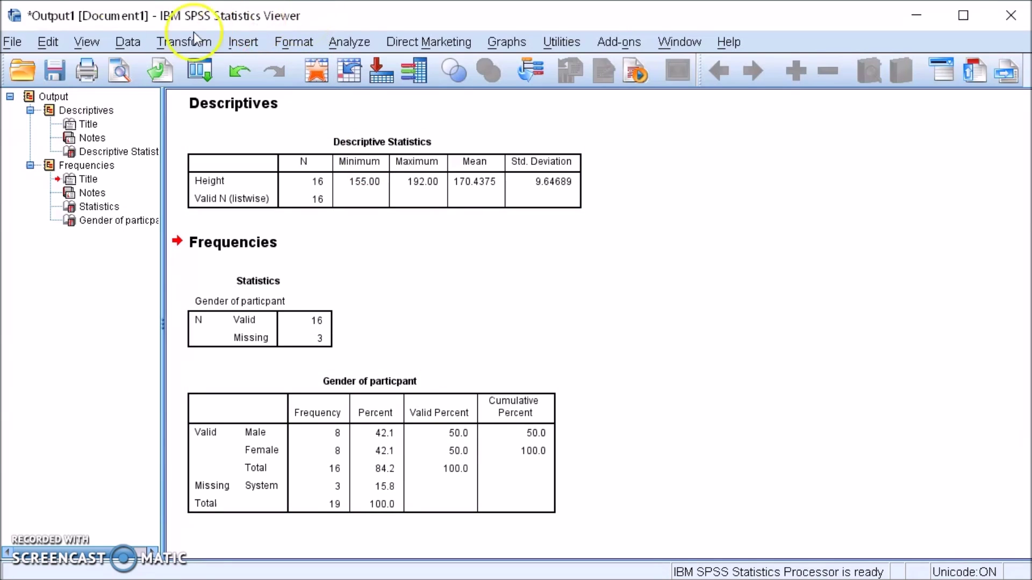
# Check the options for saving the output, and inspect the Height descriptives and Gender statistics tables
pyautogui.click(11, 42)
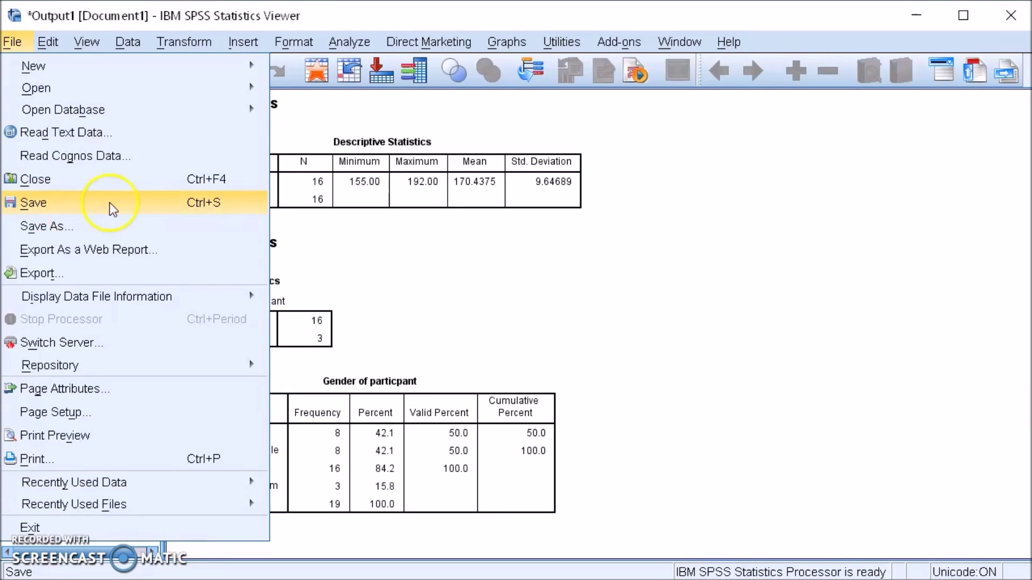
pyautogui.click(354, 208)
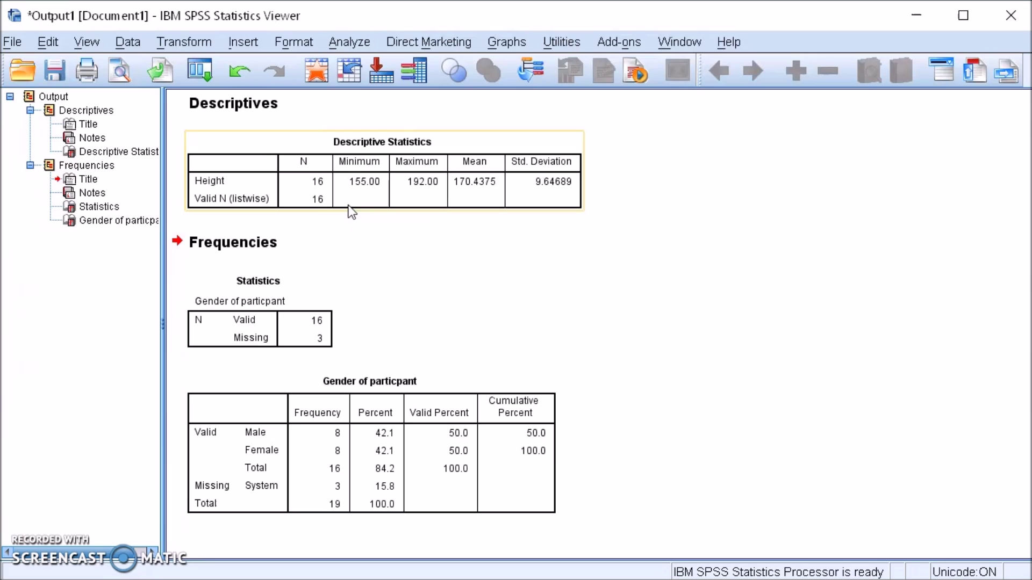
pyautogui.click(363, 189)
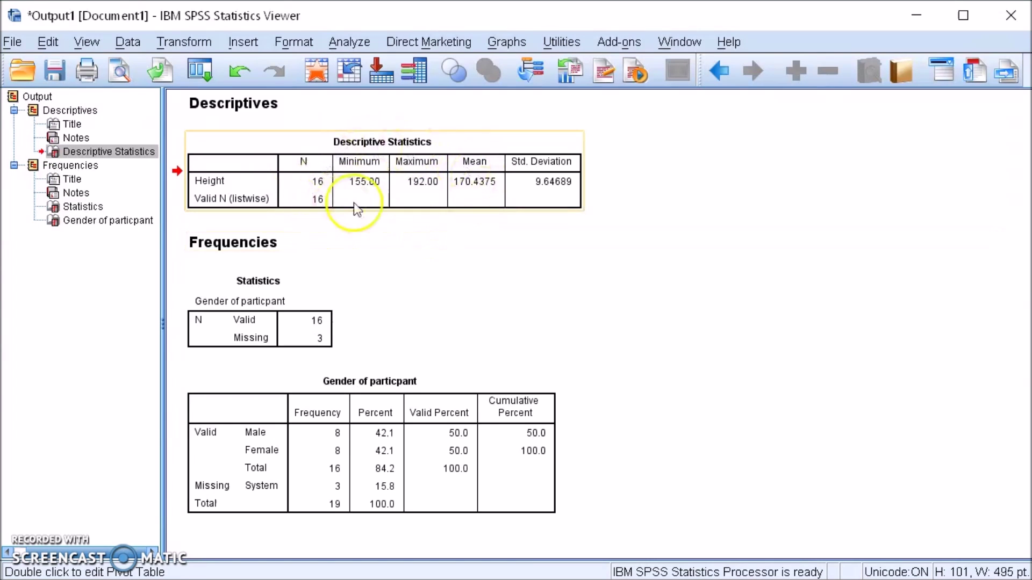
pyautogui.click(268, 338)
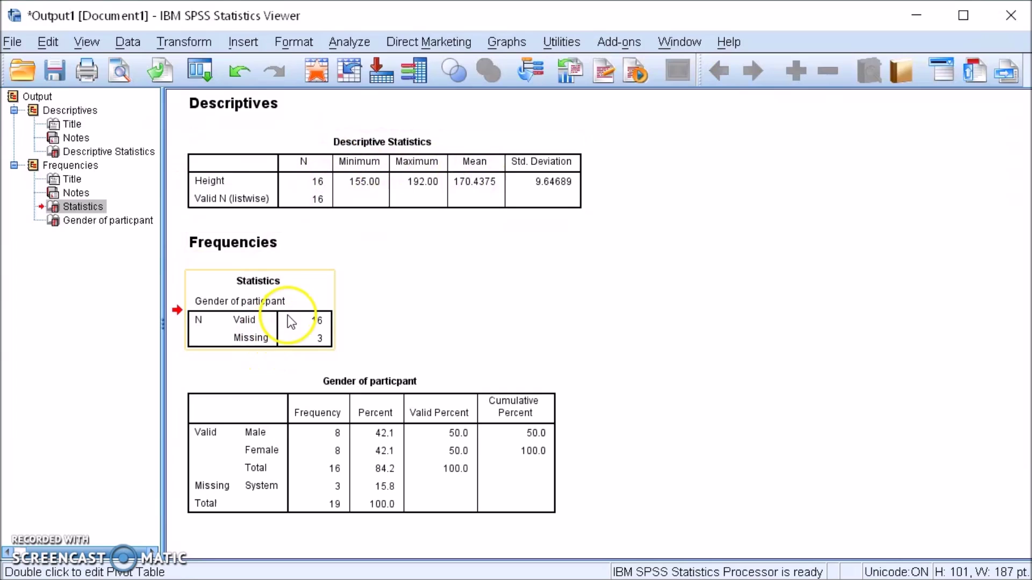
# Compare the Height descriptives table with the raw data in the Data Editor, and return to the output
pyautogui.click(386, 187)
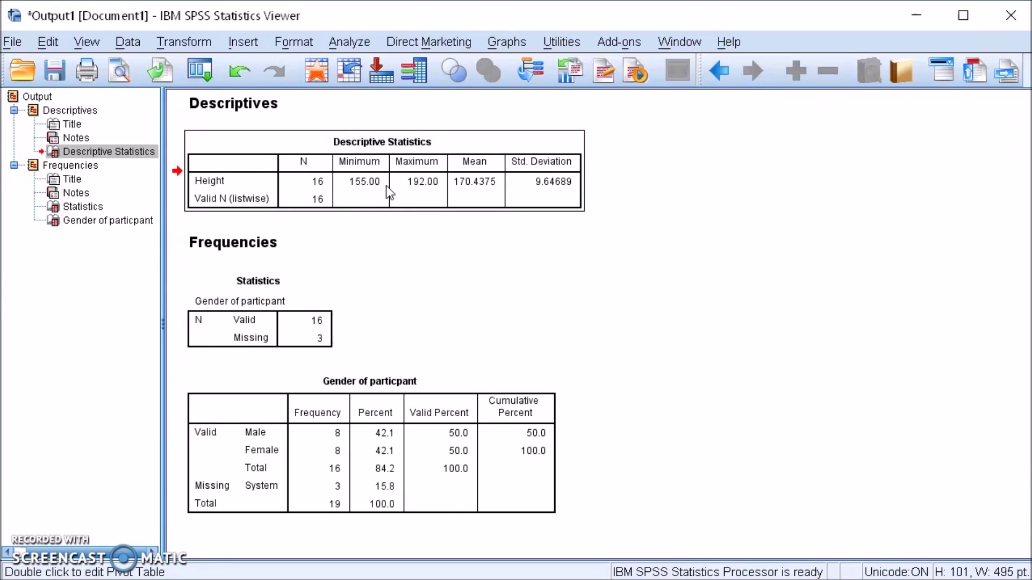
pyautogui.moveTo(386, 185)
pyautogui.mouseDown()
pyautogui.moveTo(374, 152)
pyautogui.moveTo(408, 208)
pyautogui.moveTo(405, 165)
pyautogui.moveTo(370, 186)
pyautogui.mouseUp()
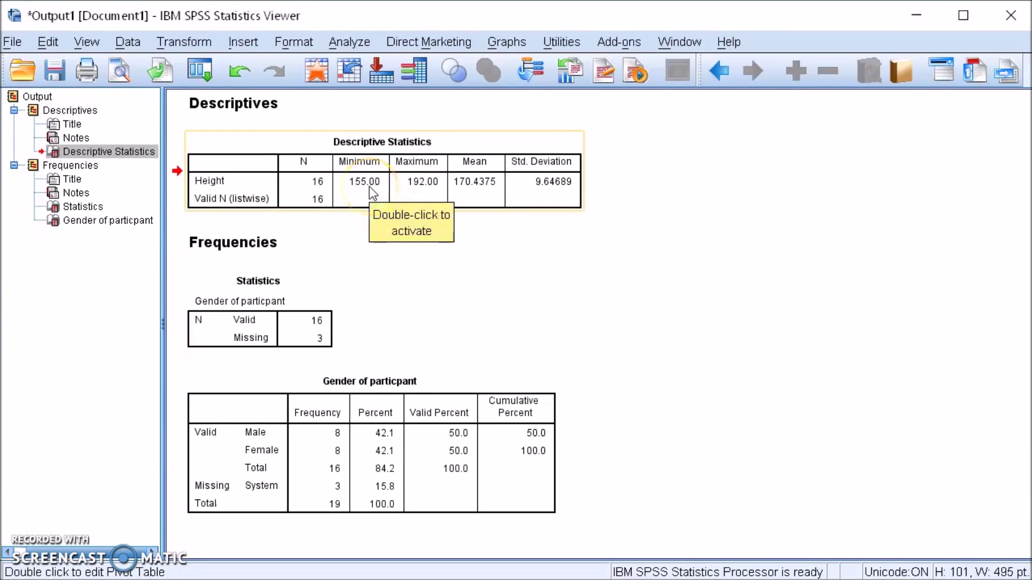
pyautogui.moveTo(410, 192); pyautogui.dragTo(204, 171)
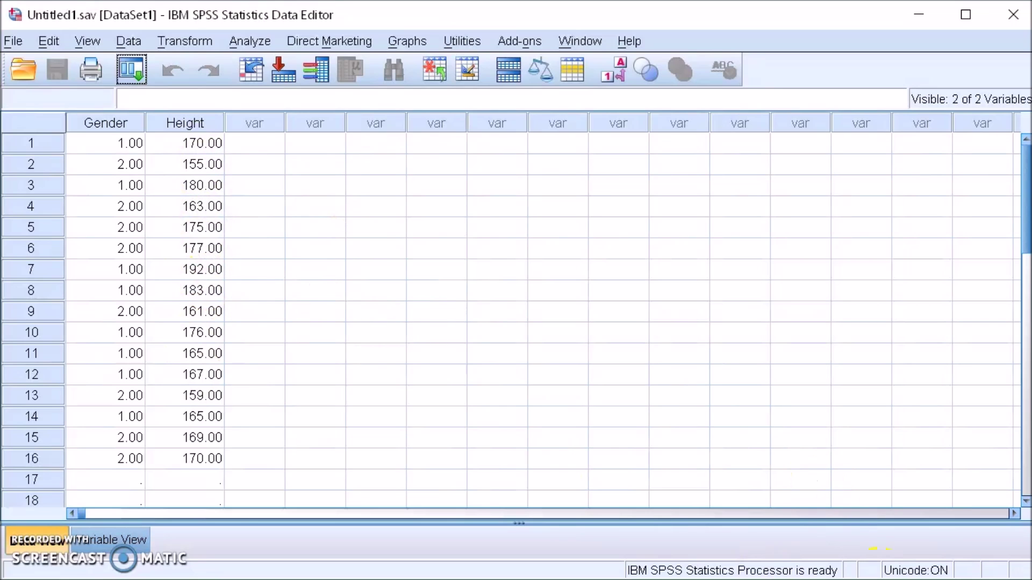
pyautogui.click(989, 556)
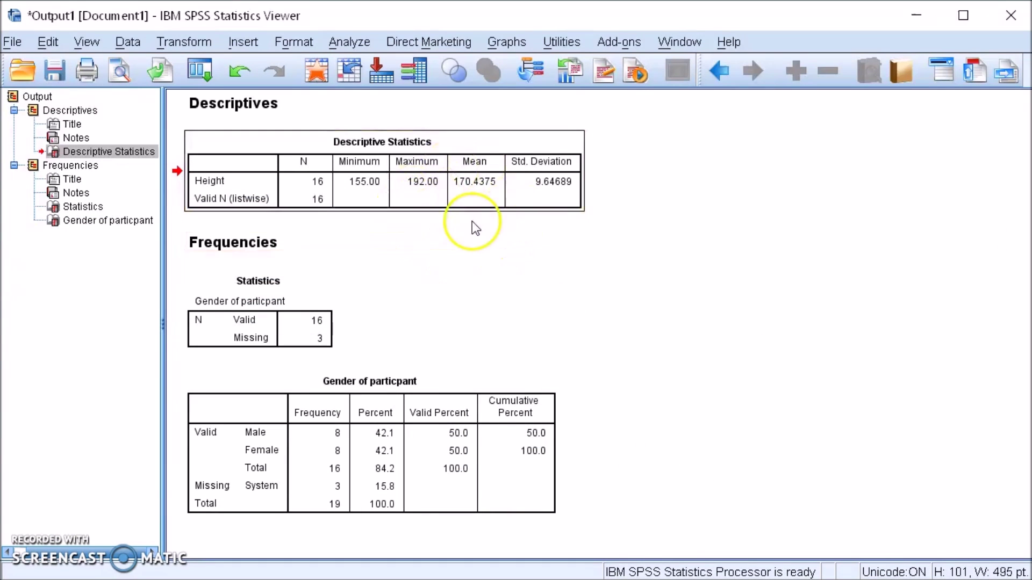
# In the Data Editor, change the Height value of case 5 to 100
pyautogui.click(475, 228)
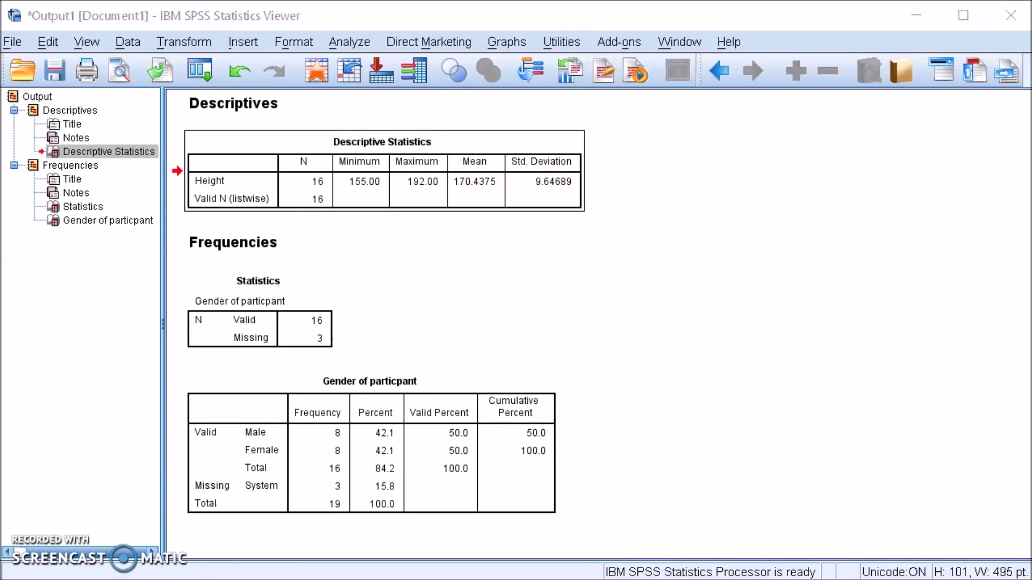
pyautogui.click(796, 560)
pyautogui.click(204, 230)
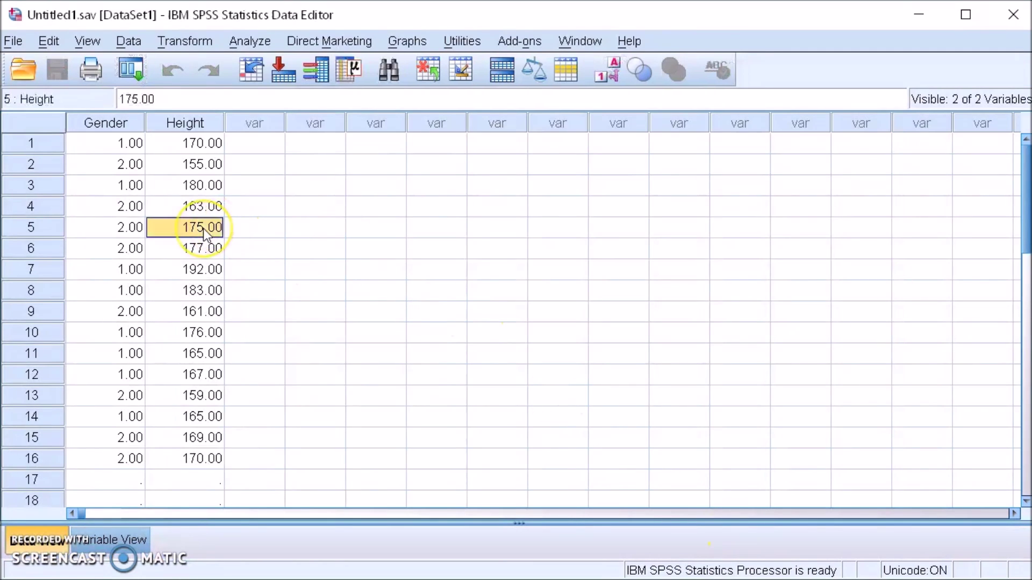
pyautogui.write('100')
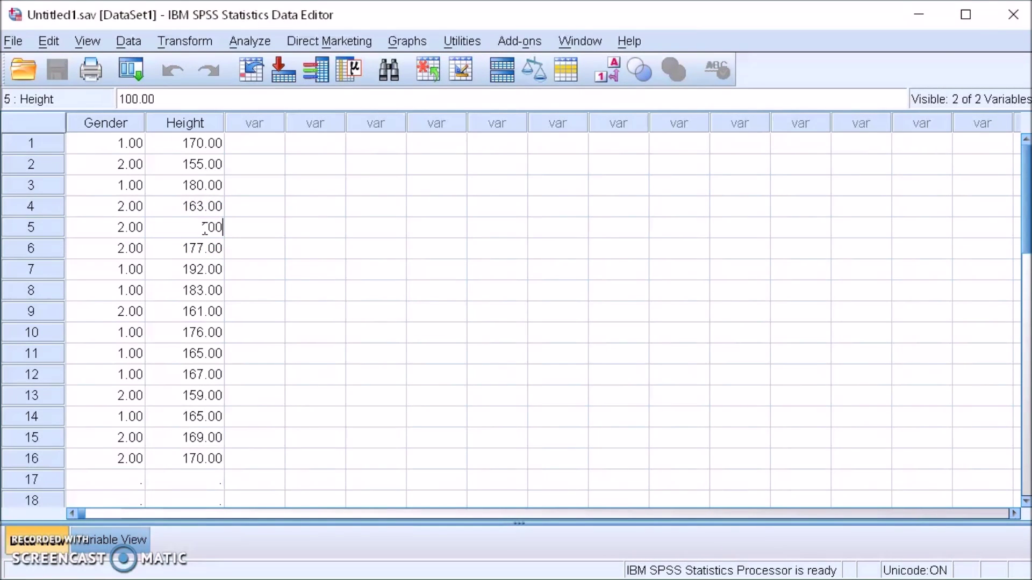
pyautogui.click(342, 320)
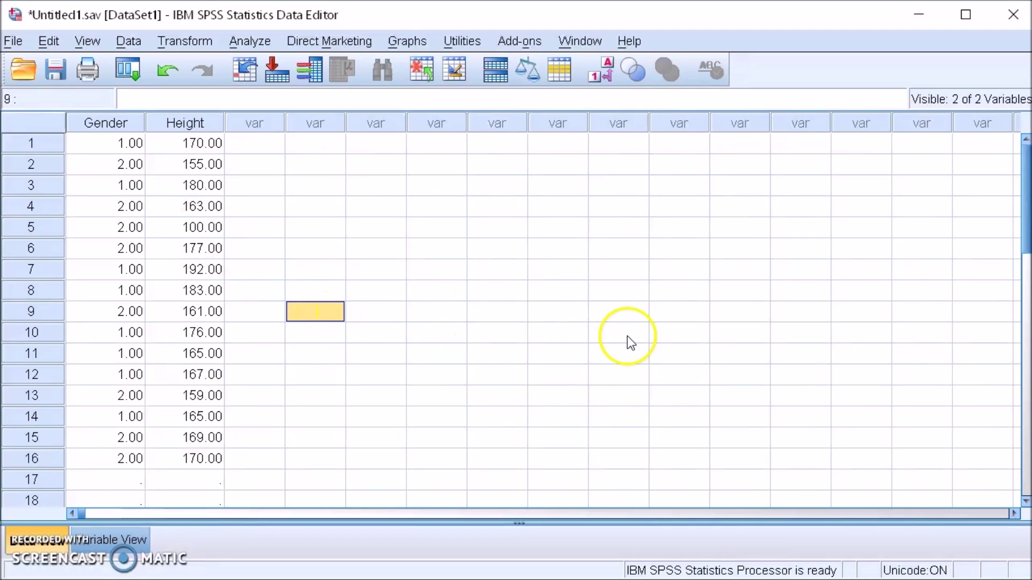
# Return to the output window and run the Descriptives analysis on Height again
pyautogui.click(841, 579)
pyautogui.click(994, 556)
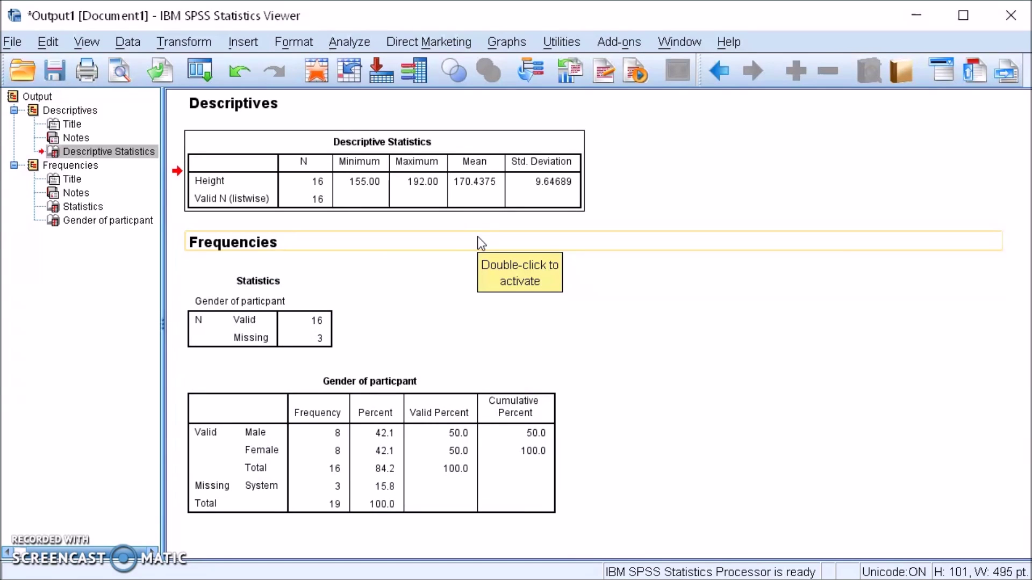
pyautogui.moveTo(381, 87)
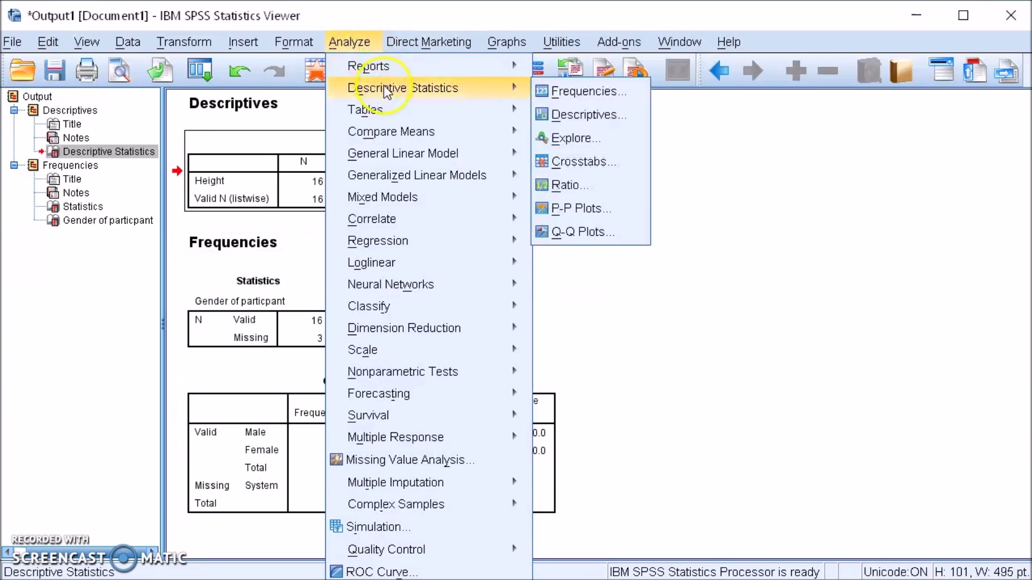
pyautogui.click(571, 113)
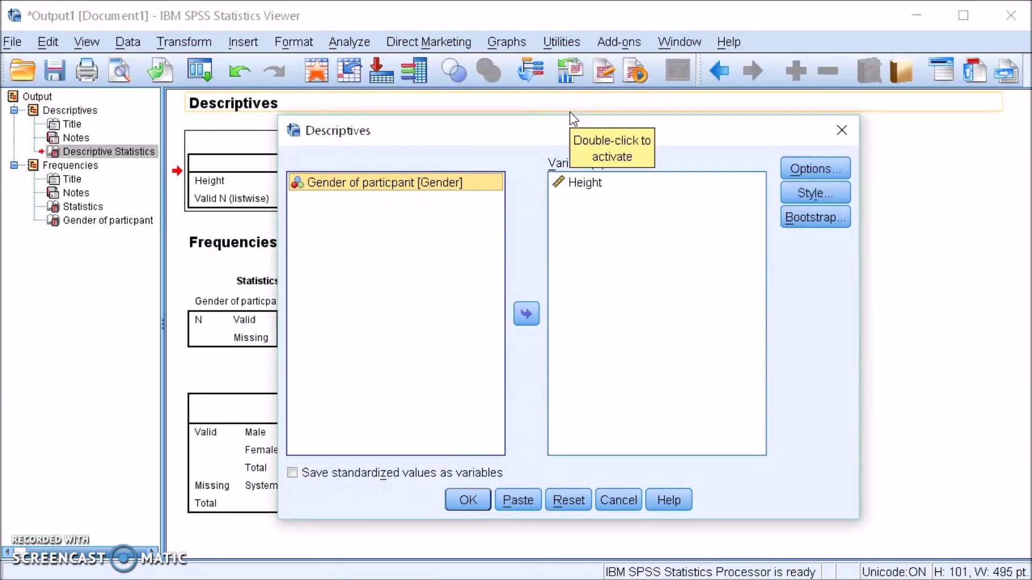
pyautogui.click(468, 497)
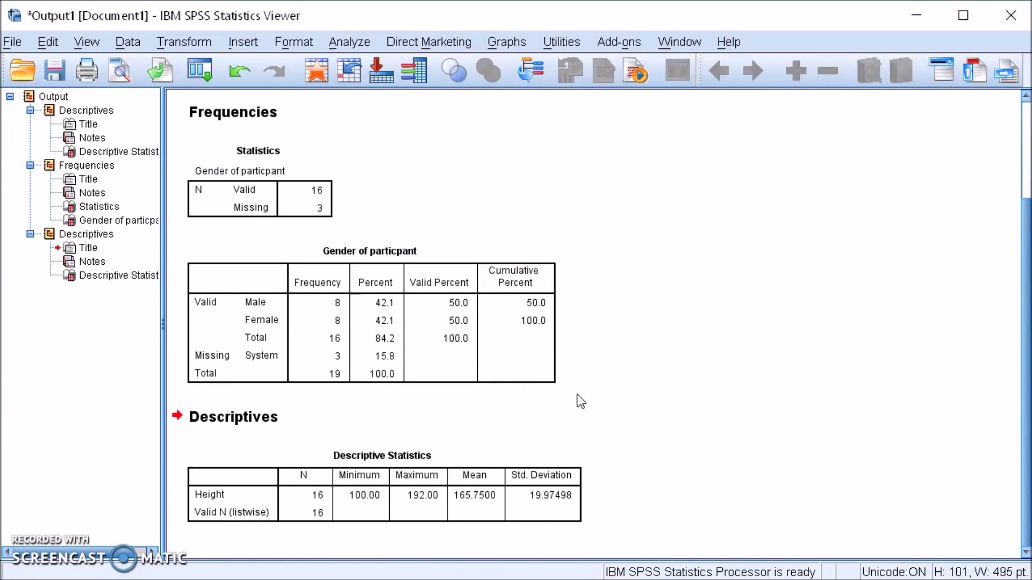
# Copy the Gender of particpant frequency table from the output, paste it into the blank Word document and inspect the pasted table
pyautogui.click(514, 365)
pyautogui.scroll(3, 618, 350)
pyautogui.click(582, 323)
pyautogui.click(465, 263)
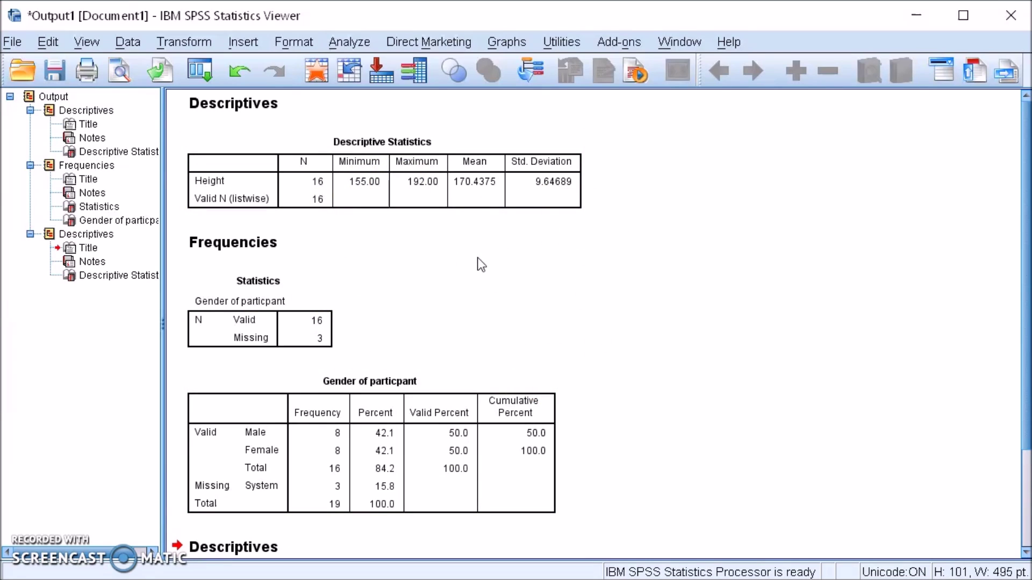
pyautogui.click(380, 418)
pyautogui.rightClick(376, 389)
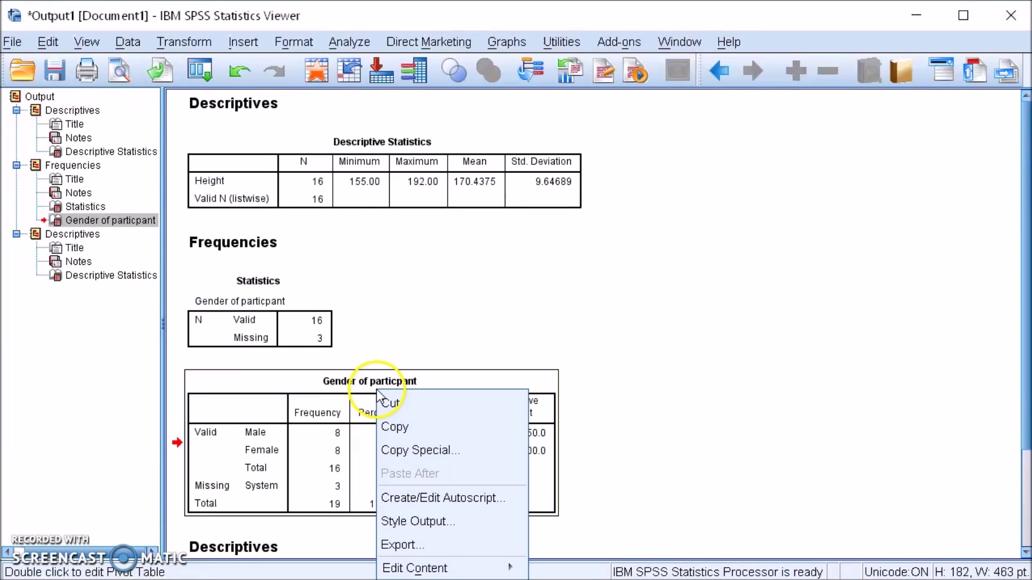
pyautogui.click(415, 426)
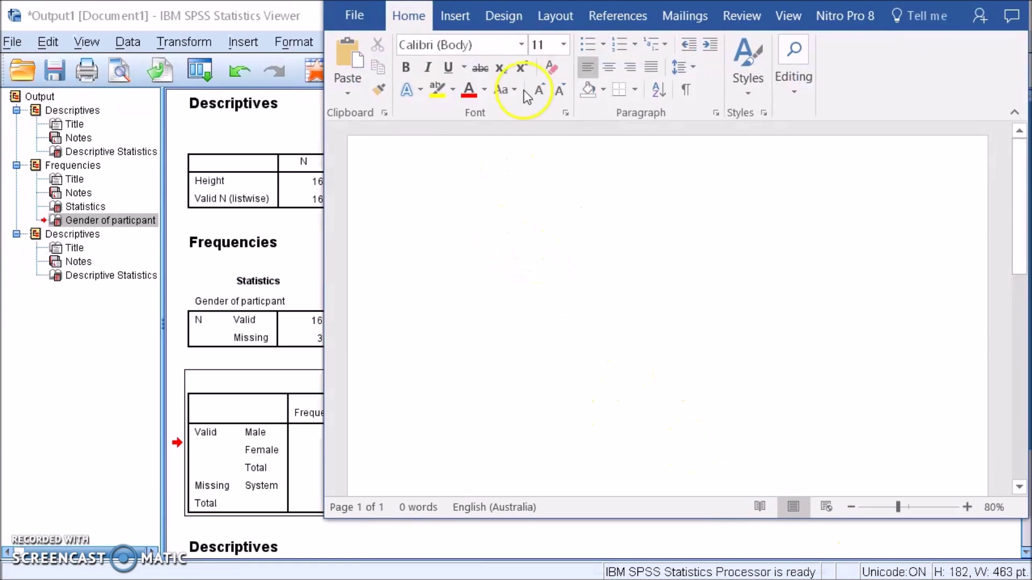
pyautogui.click(357, 276)
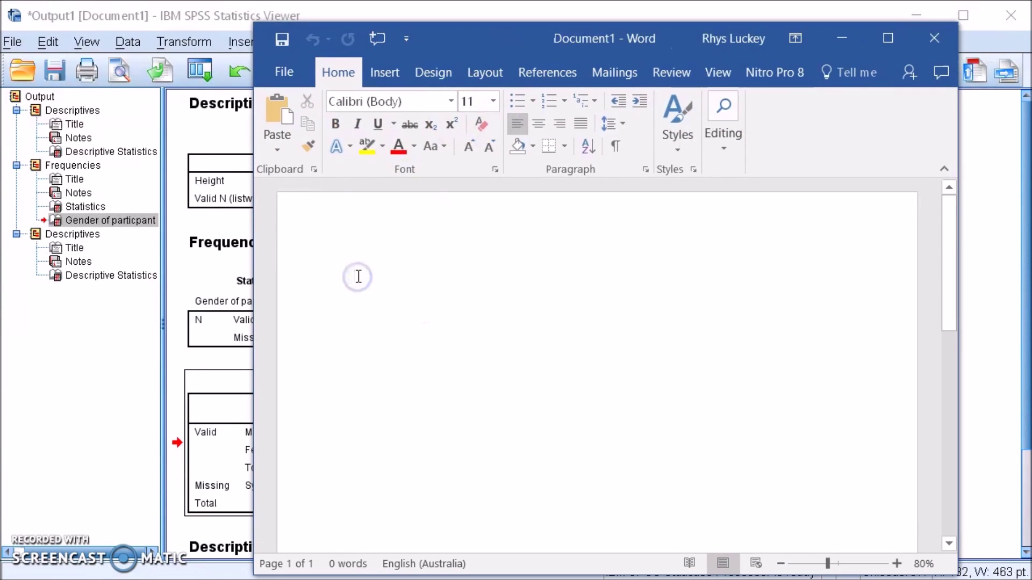
pyautogui.hotkey('ctrl', 'v')
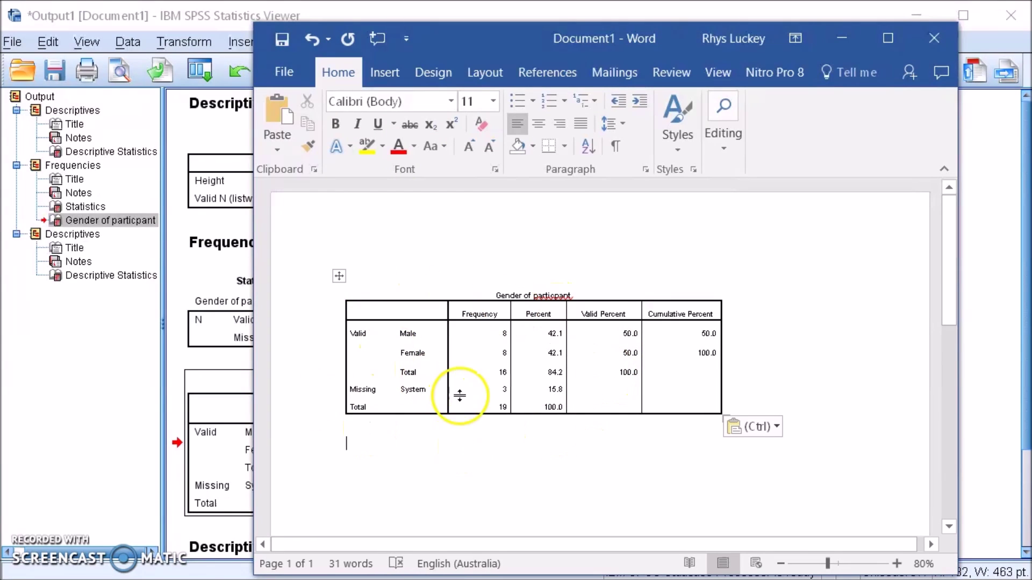
pyautogui.click(410, 334)
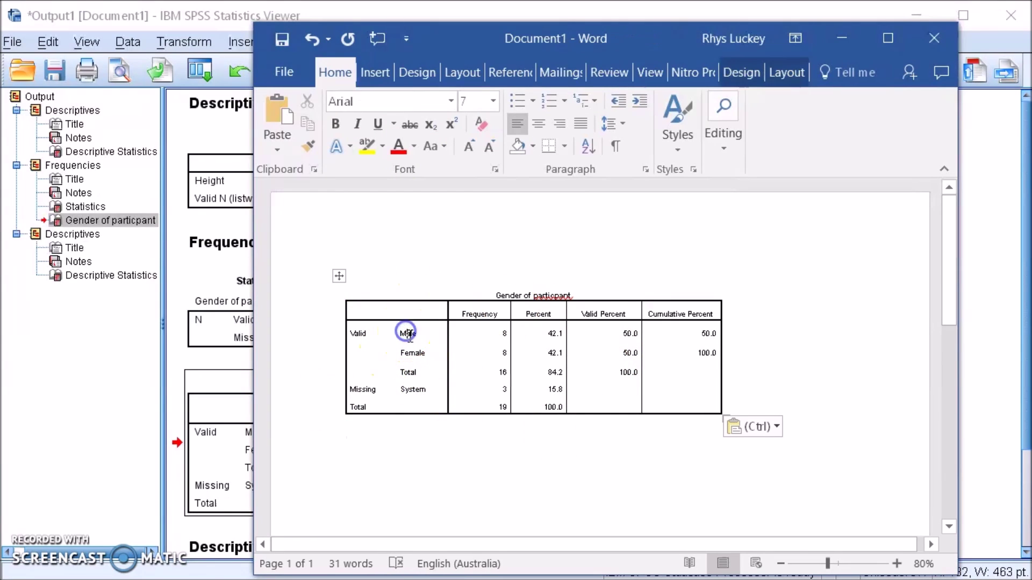
pyautogui.click(495, 358)
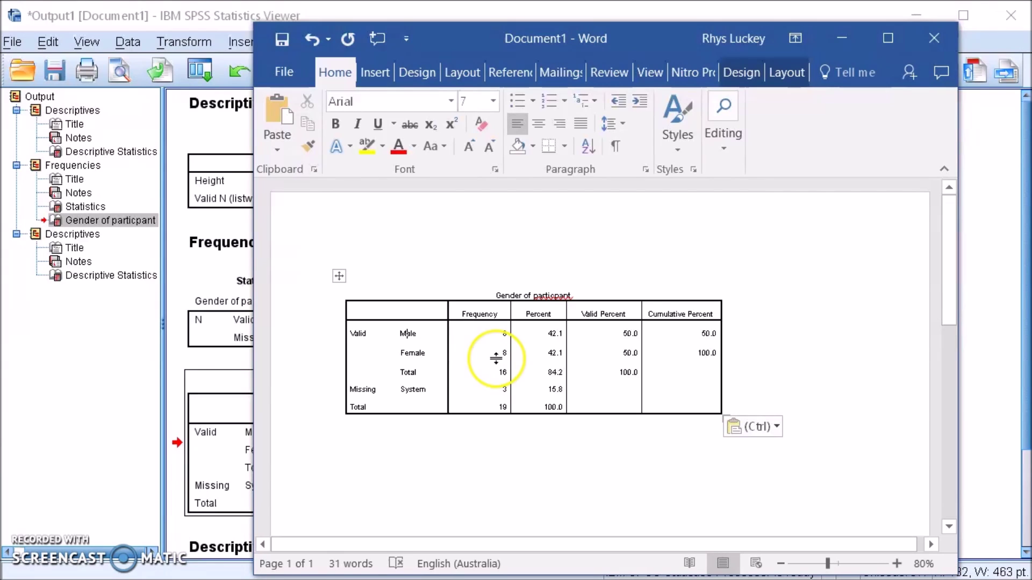
pyautogui.click(340, 299)
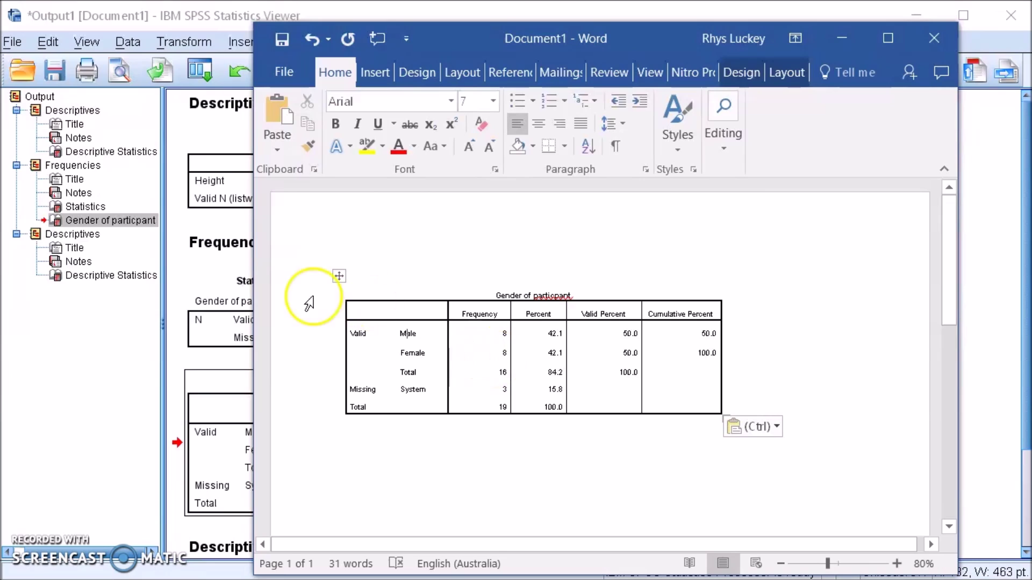
# Return to the SPSS output and look up the built-in explanation of Std. Deviation from the first Height Descriptive Statistics table
pyautogui.hotkey('alt', 'Tab')
pyautogui.click(267, 465)
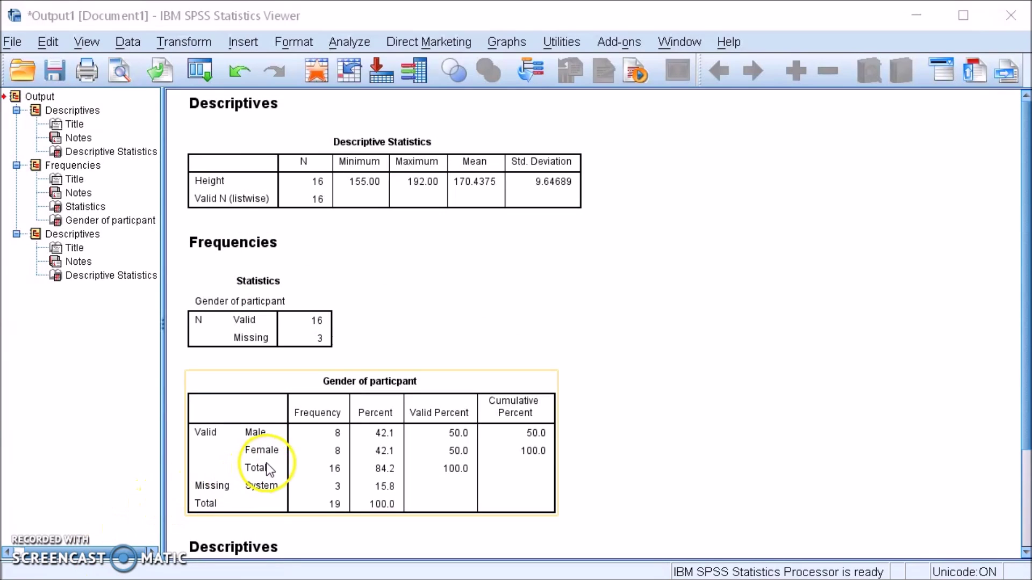
pyautogui.click(304, 443)
pyautogui.click(385, 189)
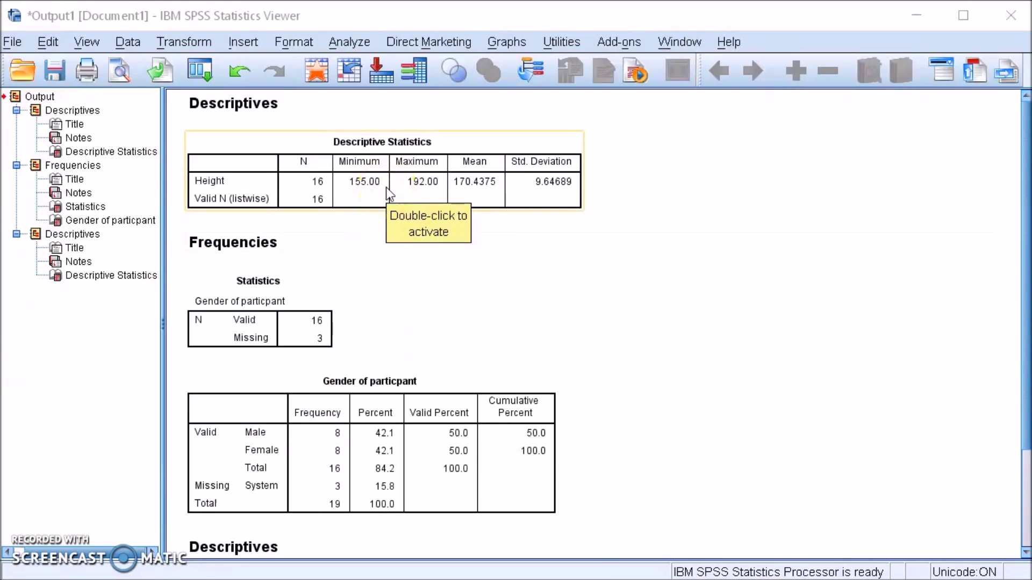
pyautogui.click(386, 187)
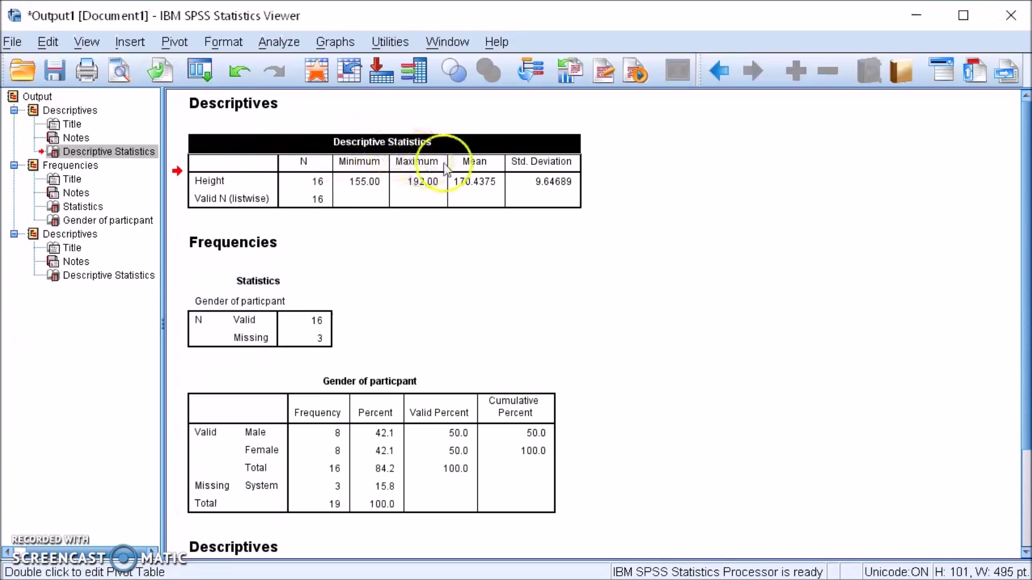
pyautogui.click(533, 163)
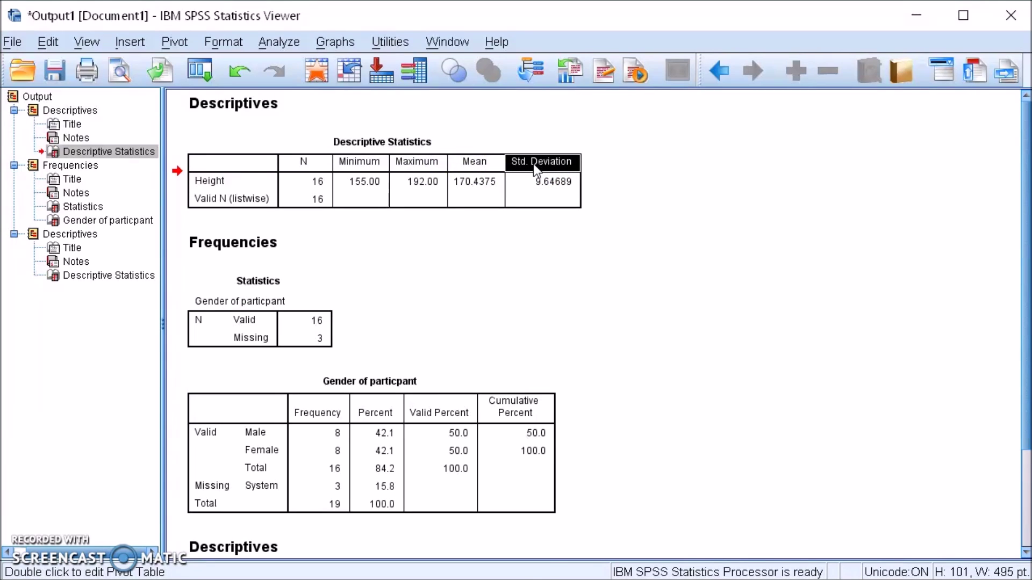
pyautogui.rightClick(536, 169)
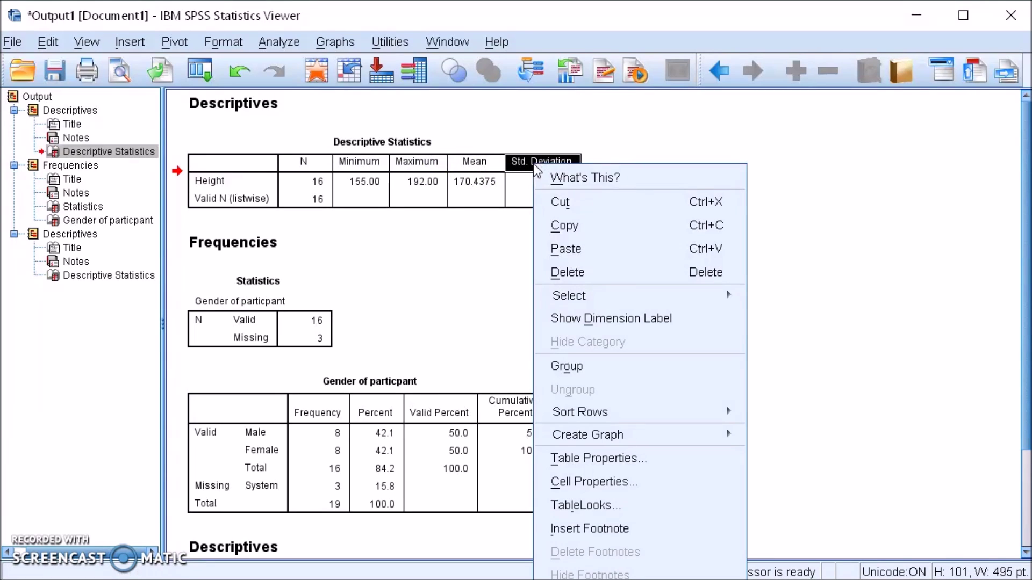
pyautogui.click(573, 178)
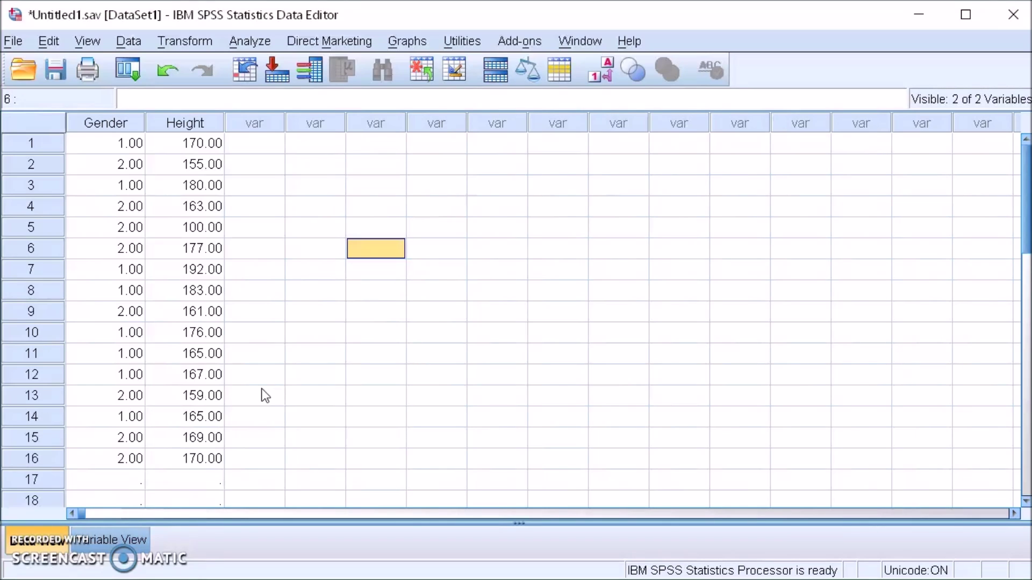
# From the Data Editor, run a Descriptives analysis with Height as the variable
pyautogui.click(257, 43)
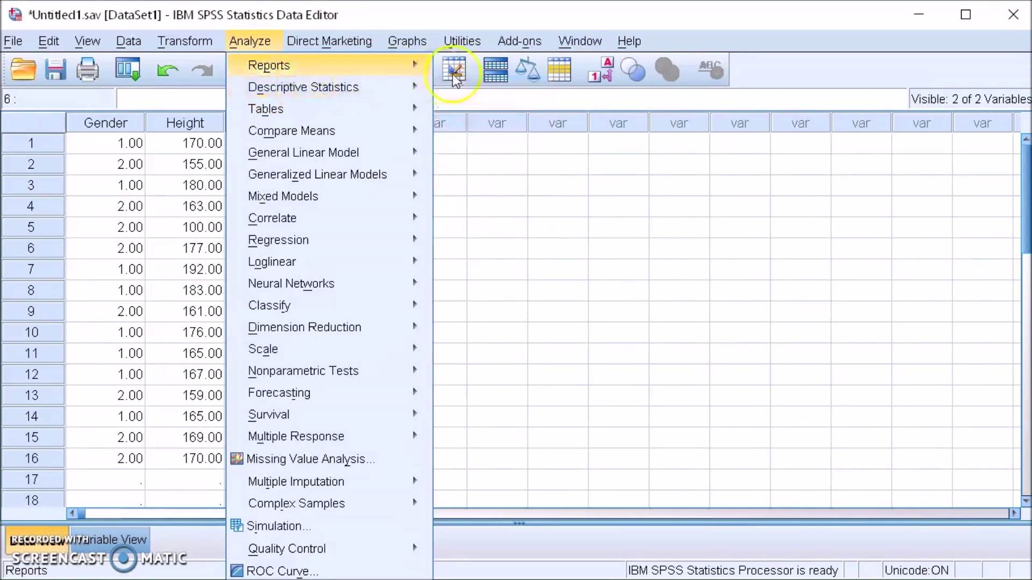
pyautogui.moveTo(369, 88)
pyautogui.click(492, 110)
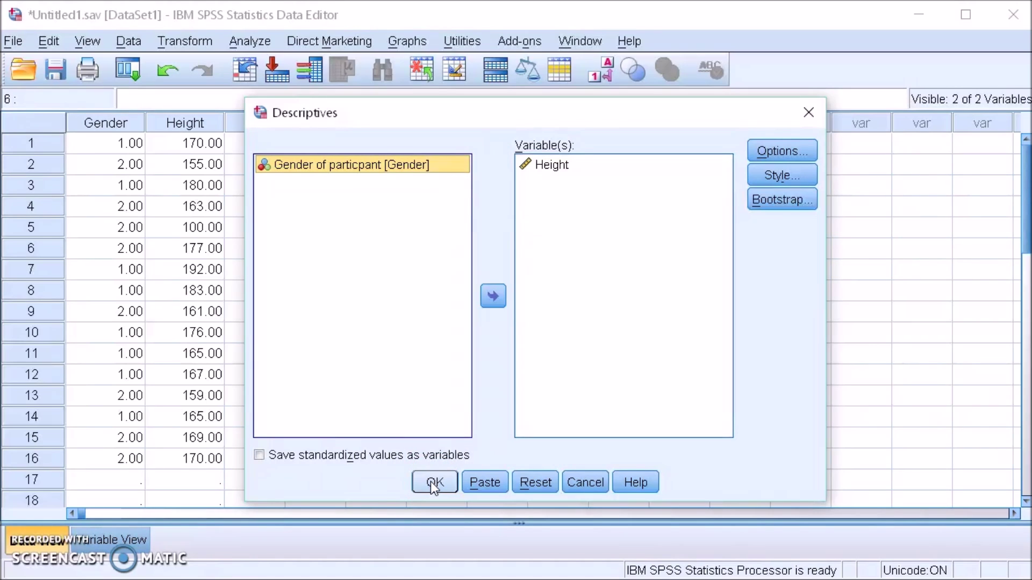
pyautogui.click(474, 479)
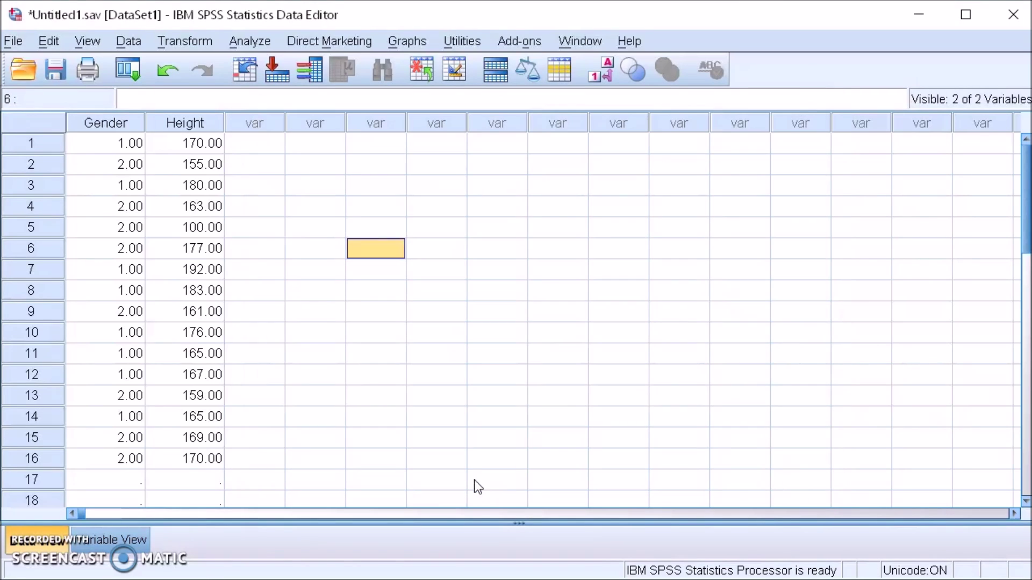
pyautogui.moveTo(806, 579)
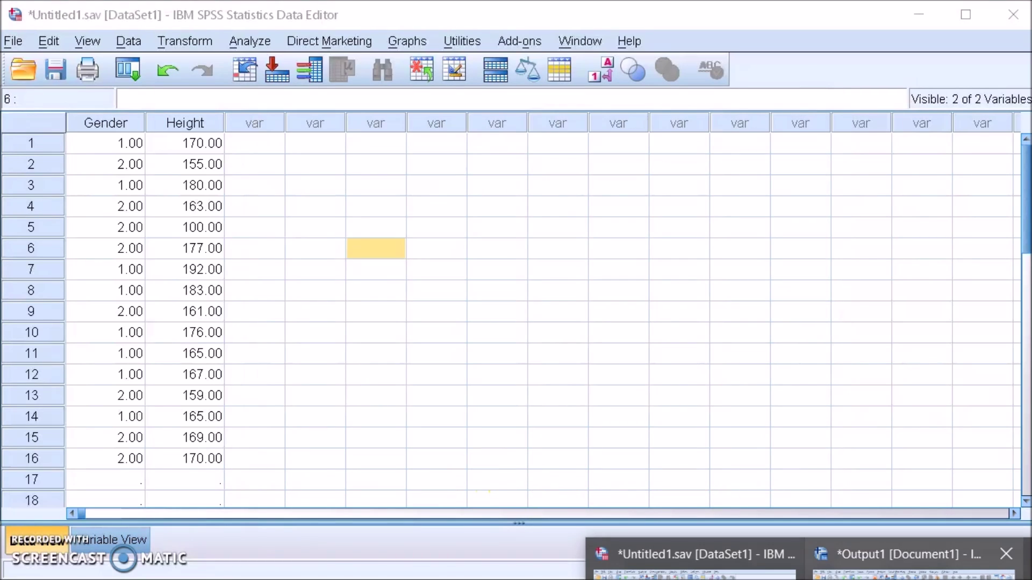